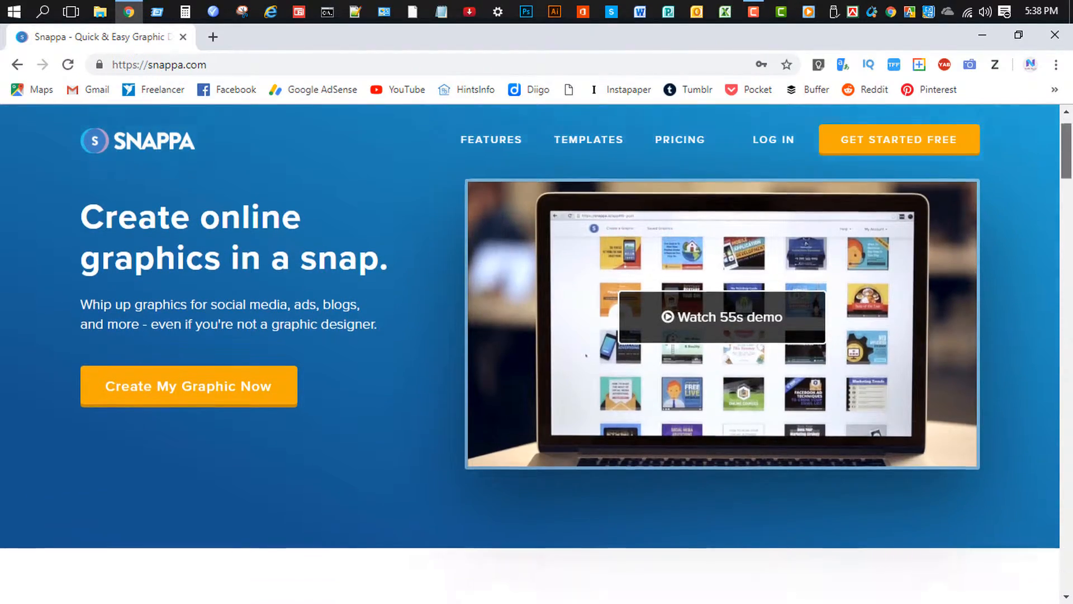
Create a free Snappa account with name, e-mail and password, agreeing to the terms.
{"action": "mouse_move", "coordinate": [1066, 140]}
{"action": "left_mouse_down"}
{"action": "mouse_move", "coordinate": [1066, 561]}
{"action": "mouse_move", "coordinate": [1066, 134]}
{"action": "left_mouse_up"}
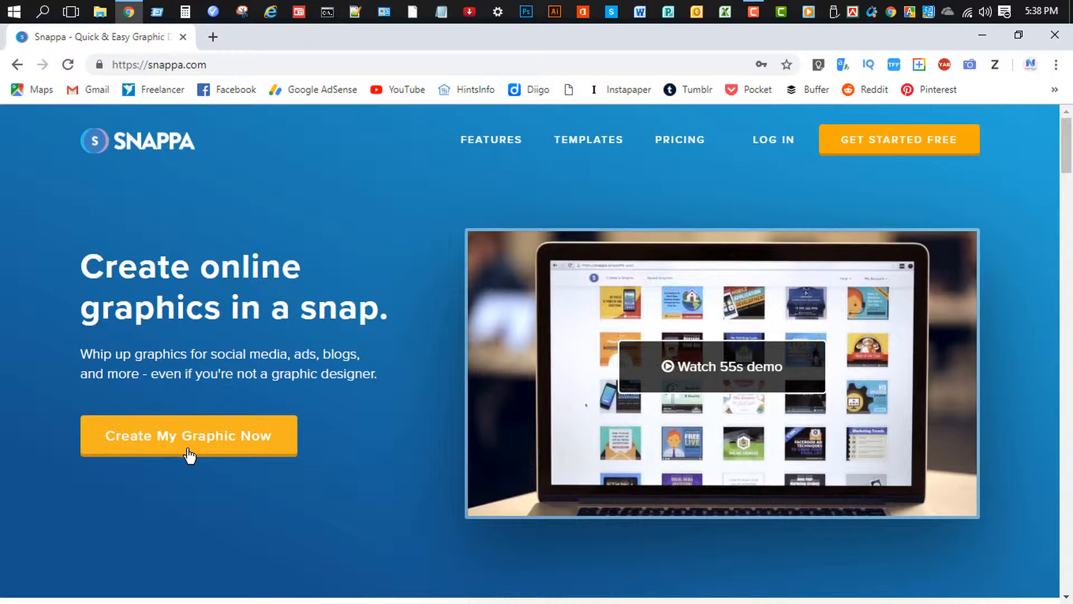
{"action": "left_click", "coordinate": [241, 452]}
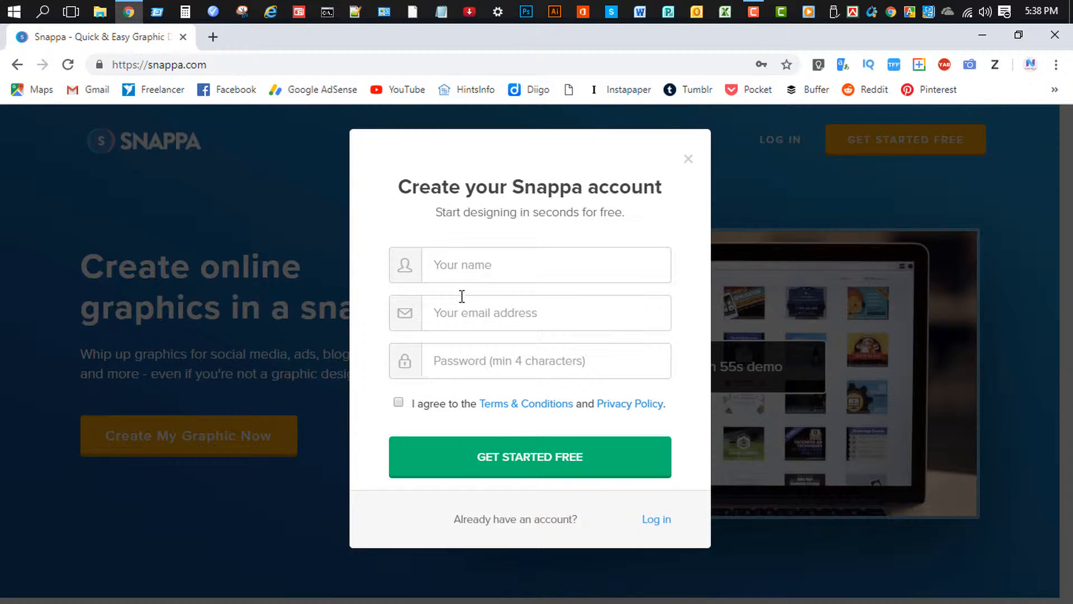
{"action": "left_click", "coordinate": [462, 270]}
{"action": "left_click", "coordinate": [443, 316]}
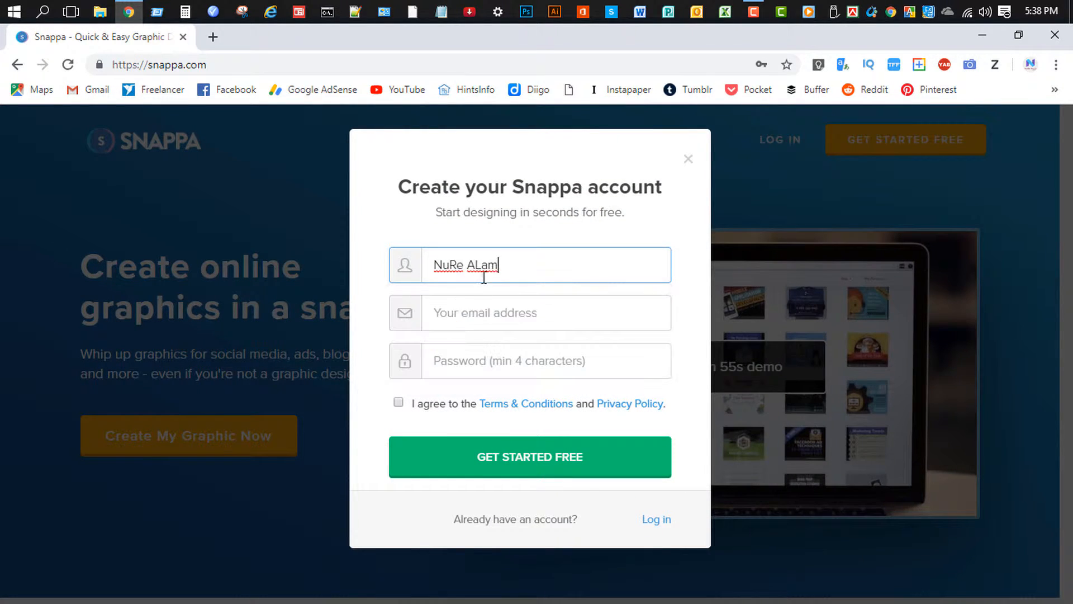
{"action": "left_click", "coordinate": [461, 313]}
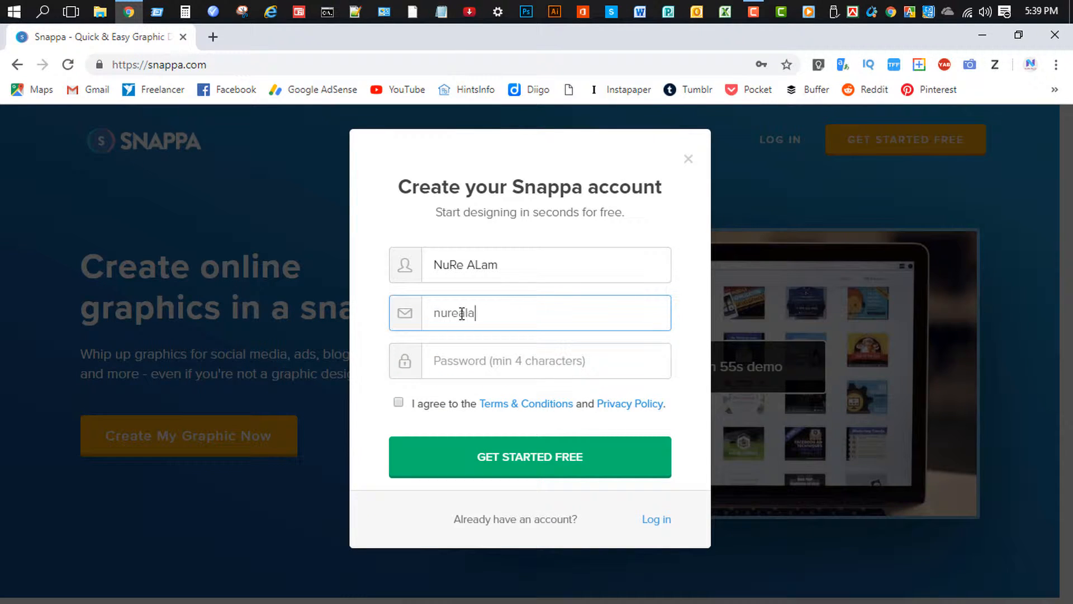
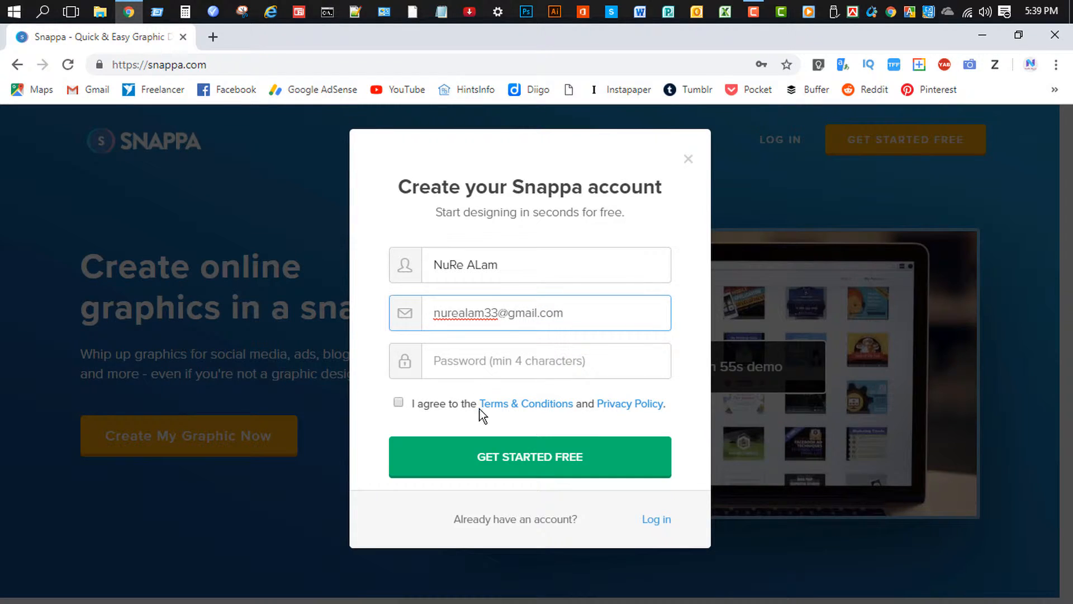
{"action": "left_click", "coordinate": [468, 360]}
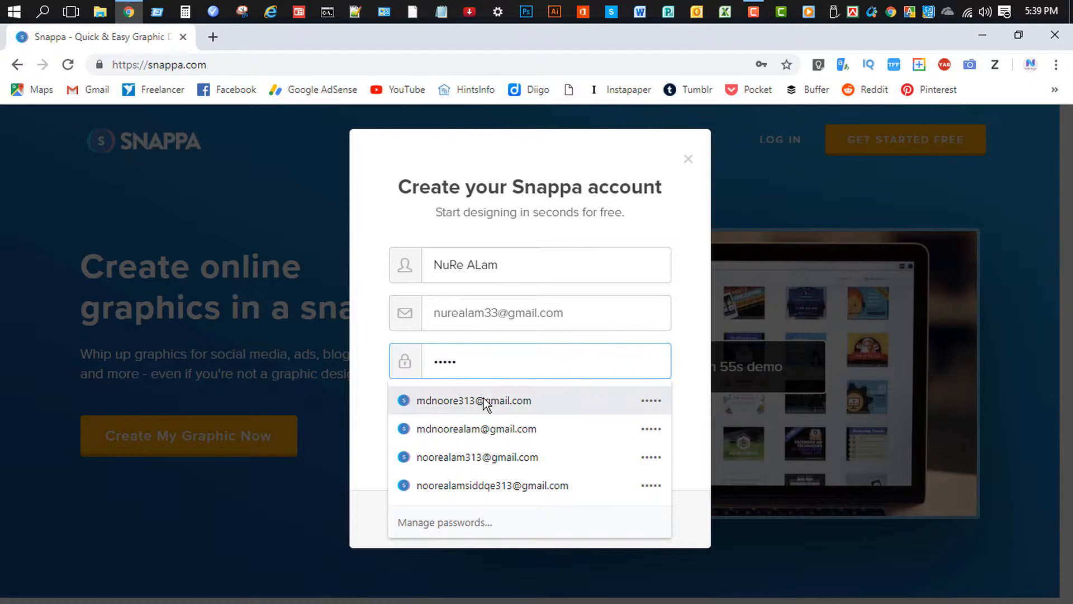
{"action": "type", "text": "n"}
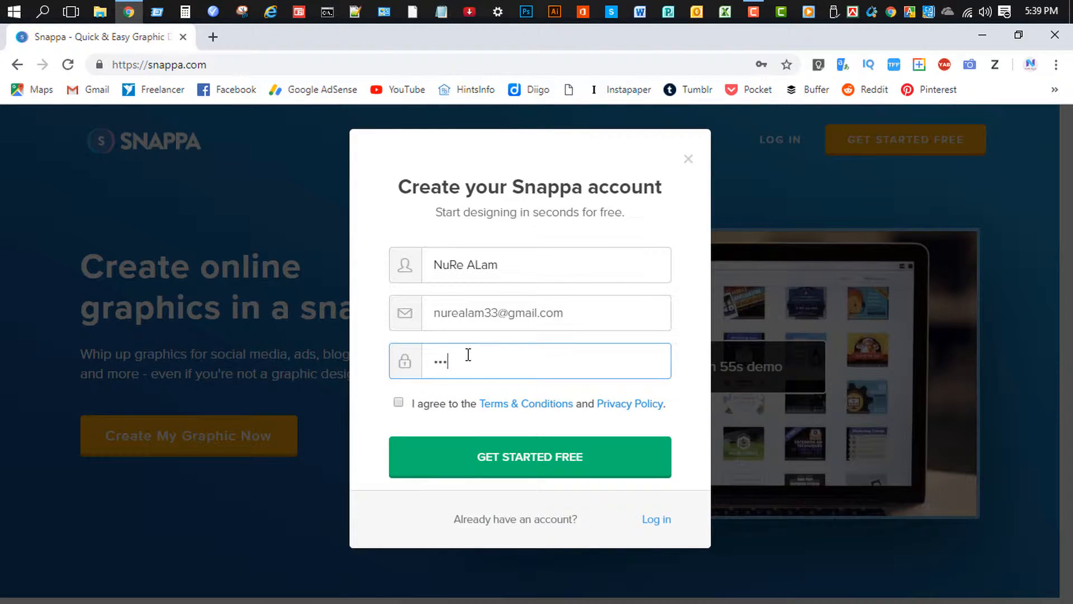
{"action": "left_click", "coordinate": [415, 408]}
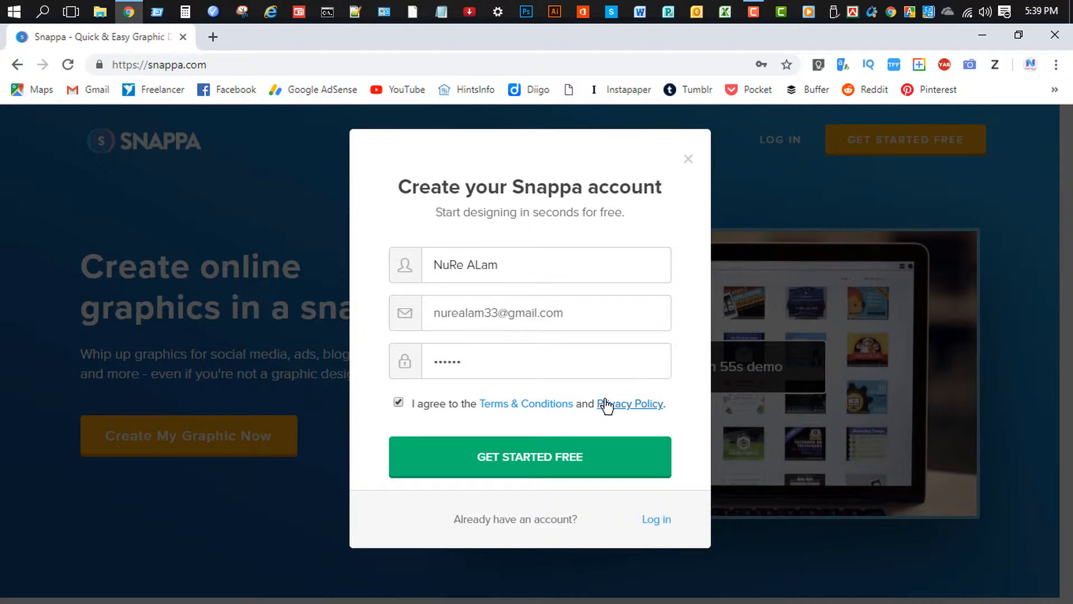
{"action": "left_click", "coordinate": [563, 467]}
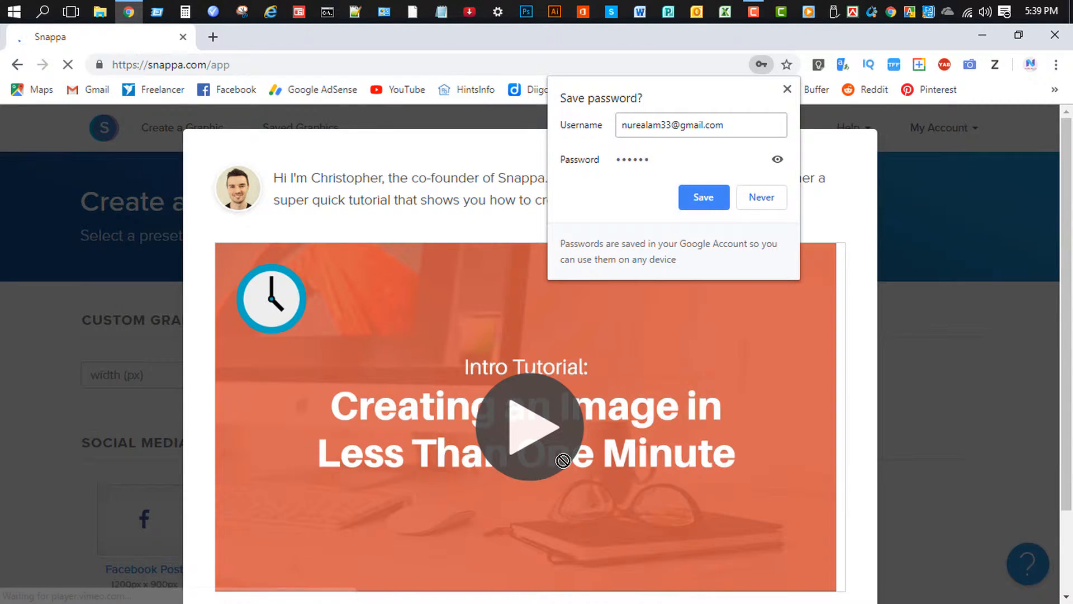
Save the new password in Chrome and dismiss the intro tutorial with "Ok, I'm ready".
{"action": "left_click", "coordinate": [697, 196]}
{"action": "scroll", "coordinate": [1009, 185], "scroll_direction": "down", "scroll_amount": 2}
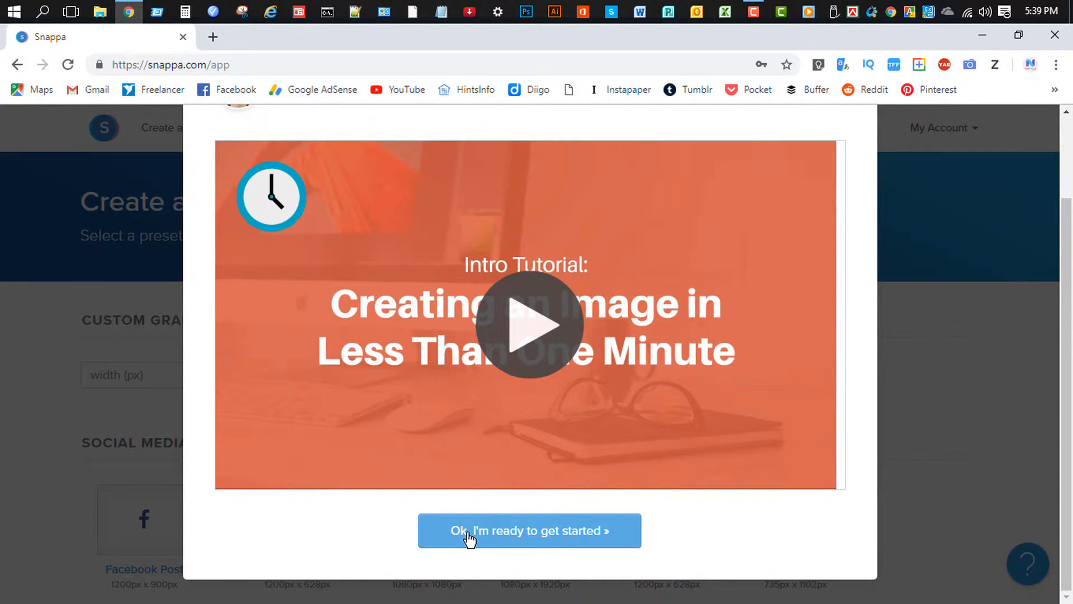
{"action": "left_click", "coordinate": [573, 537]}
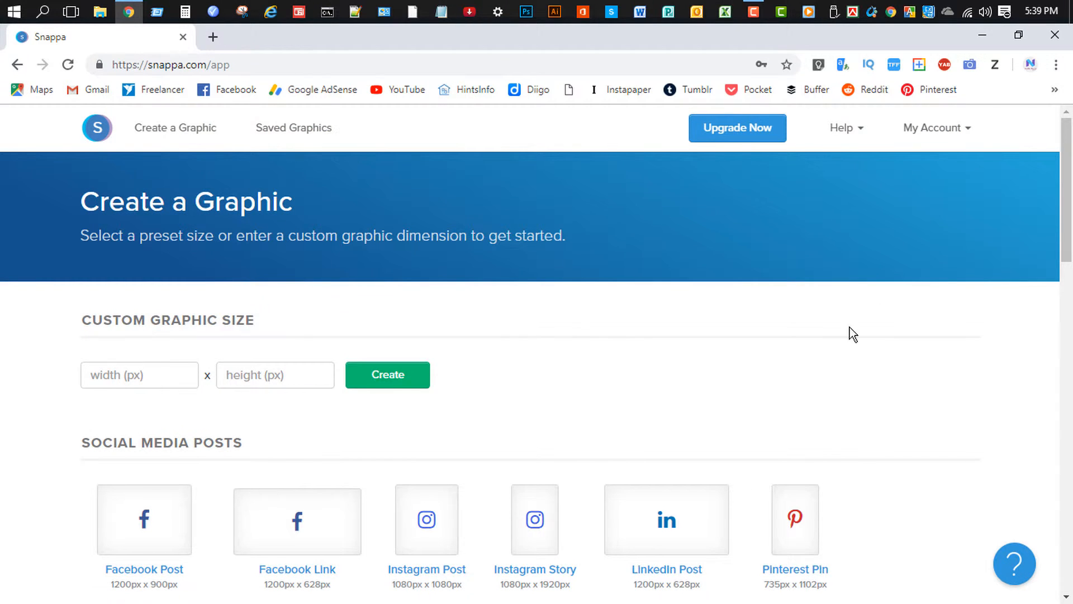
{"action": "mouse_move", "coordinate": [1067, 198]}
{"action": "left_mouse_down"}
{"action": "mouse_move", "coordinate": [1068, 529]}
{"action": "mouse_move", "coordinate": [1070, 172]}
{"action": "mouse_move", "coordinate": [1072, 192]}
{"action": "left_mouse_up"}
Try a custom graphic size, entering width 10 and height 7.
{"action": "left_click", "coordinate": [117, 377]}
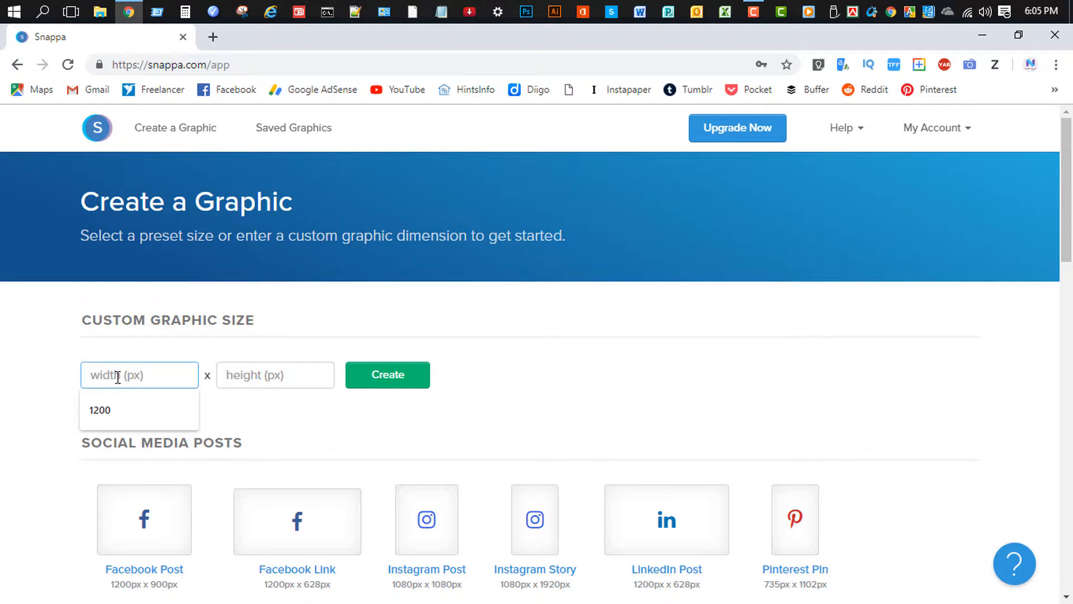
{"action": "type", "text": "1014"}
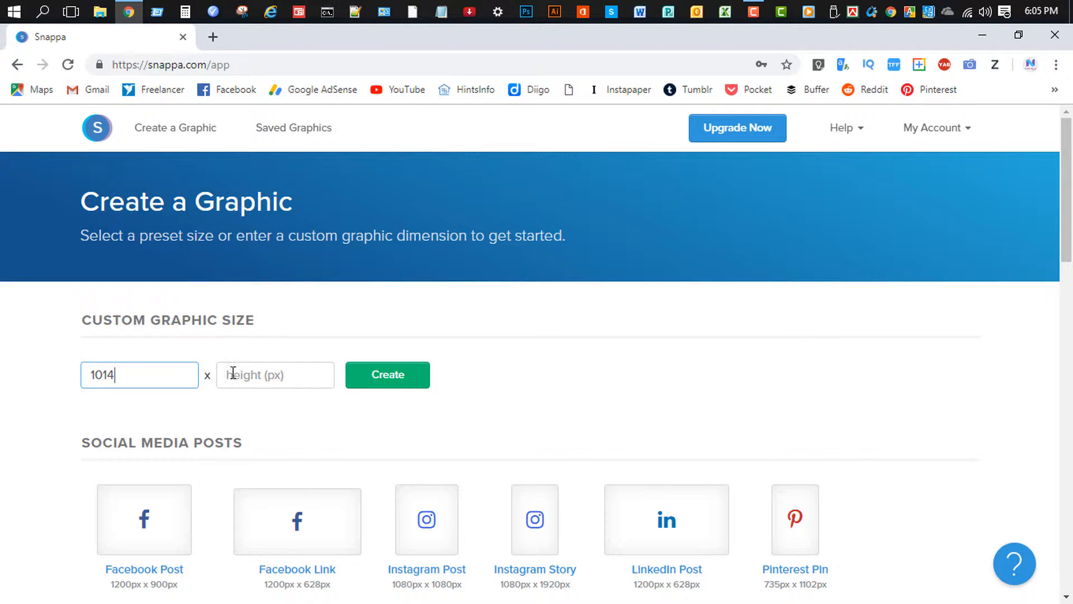
{"action": "left_click", "coordinate": [229, 371]}
{"action": "type", "text": "720"}
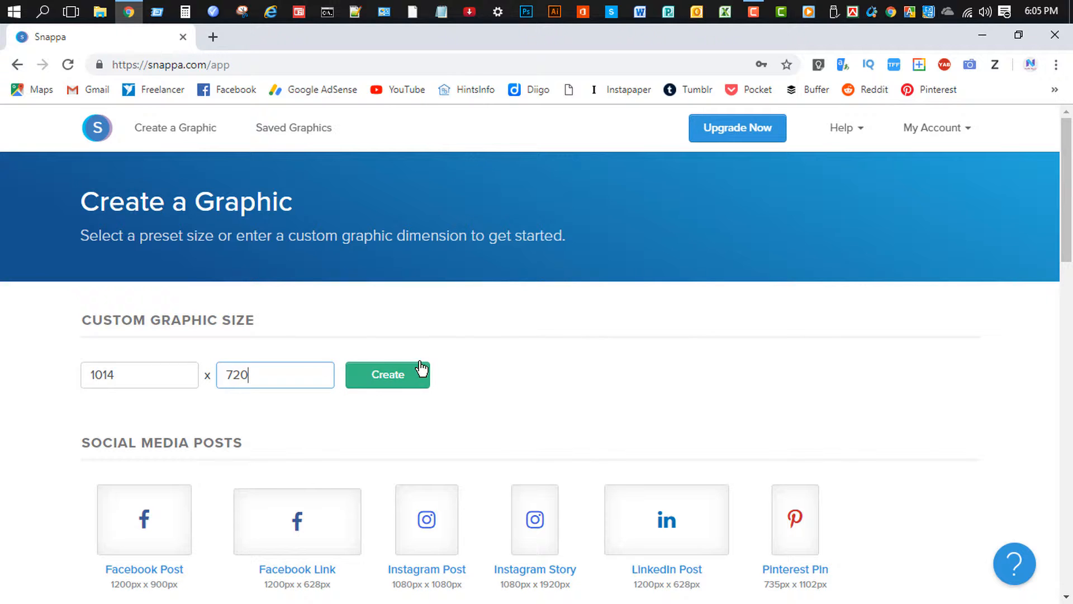
{"action": "left_click_drag", "start_coordinate": [1067, 240], "coordinate": [1067, 309]}
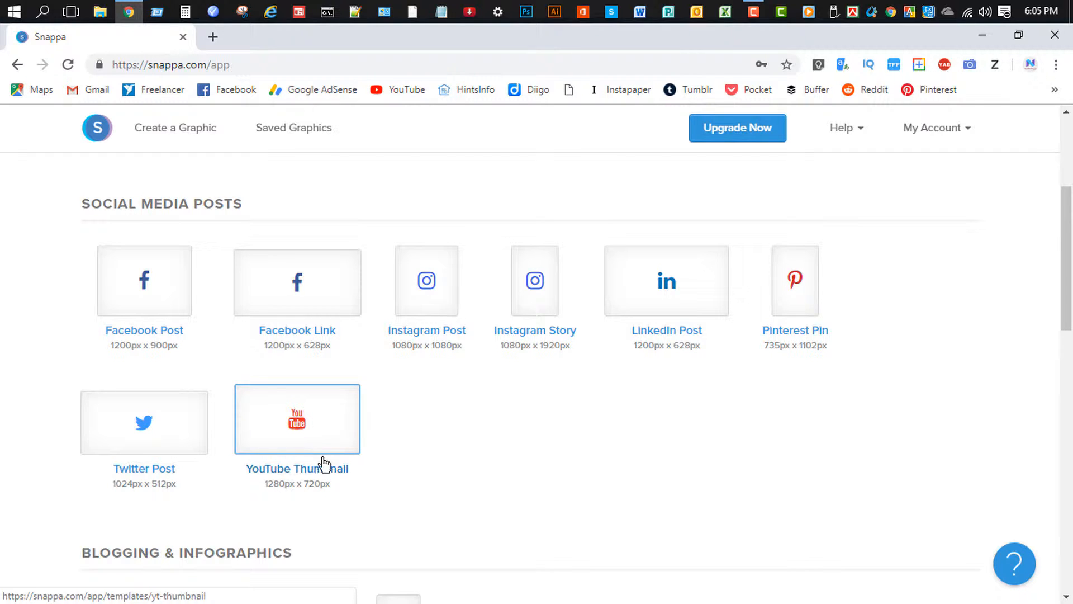
Choose the YouTube Thumbnail preset (1280 x 720) and browse its template gallery.
{"action": "left_click", "coordinate": [305, 439]}
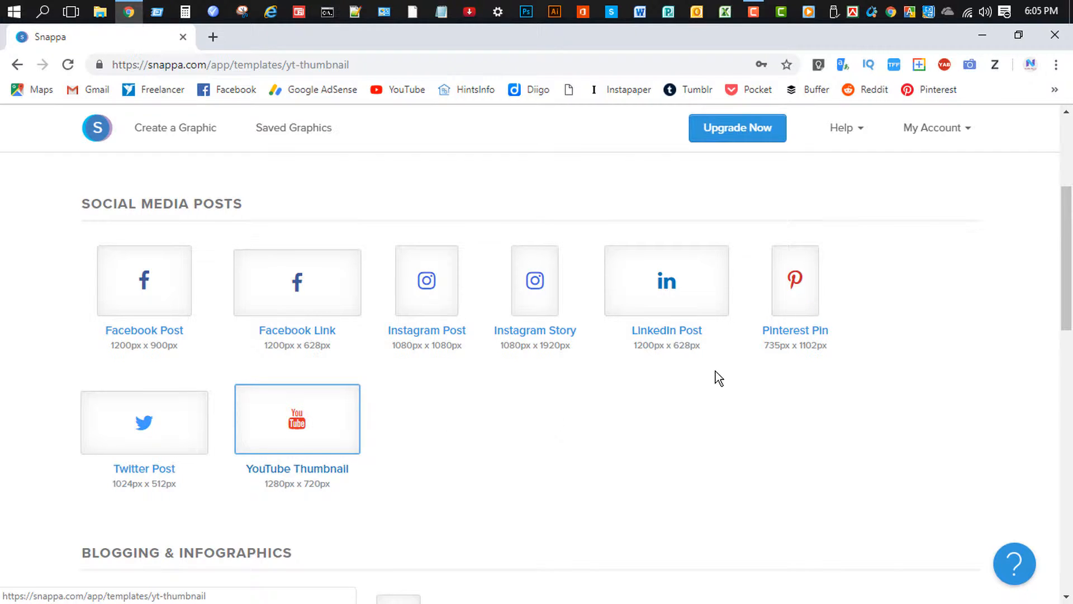
{"action": "left_click_drag", "start_coordinate": [1071, 150], "coordinate": [1071, 557]}
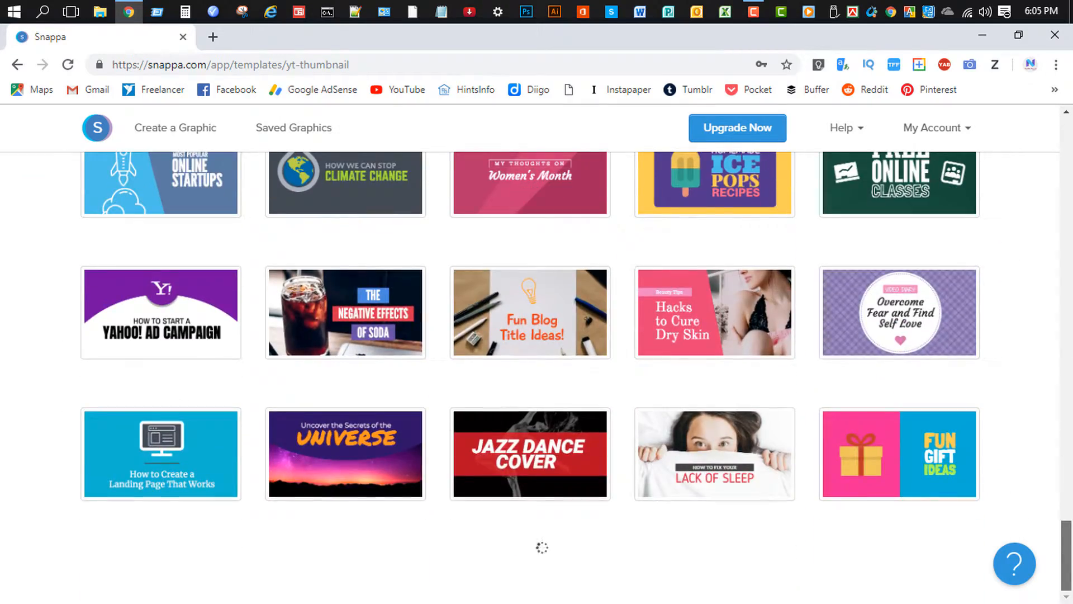
{"action": "left_click", "coordinate": [1070, 436]}
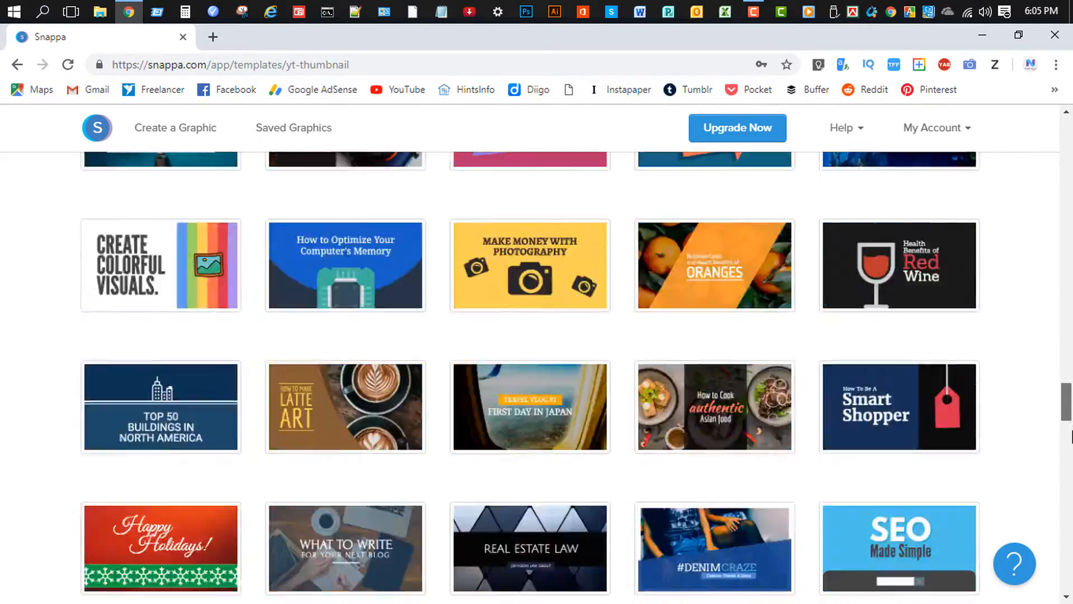
{"action": "left_click_drag", "start_coordinate": [1070, 402], "coordinate": [1070, 140]}
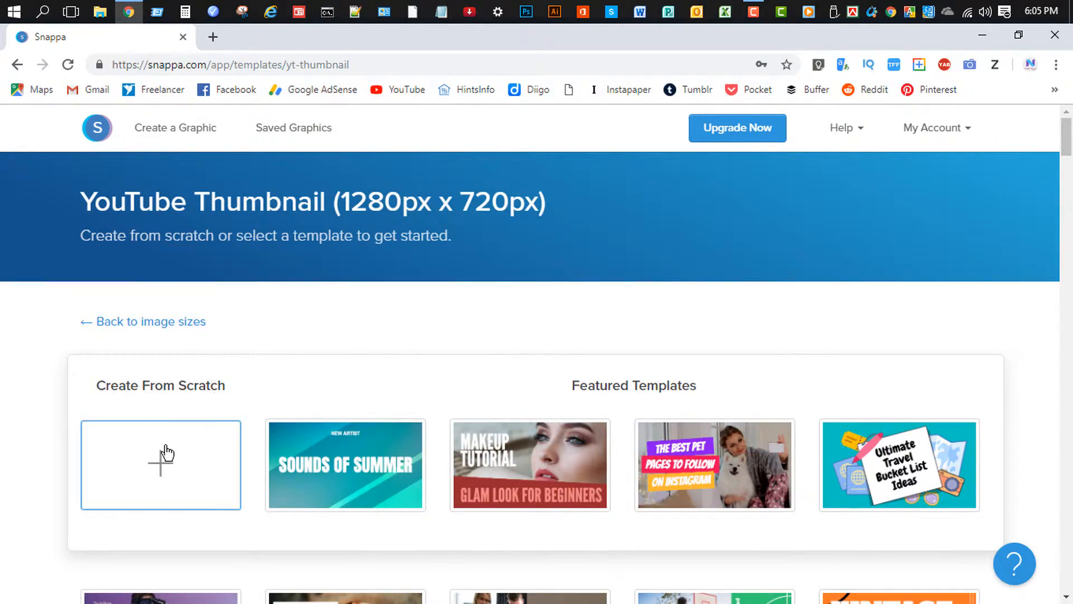
Start a blank design from scratch and try a custom grey background colour.
{"action": "left_click", "coordinate": [212, 445]}
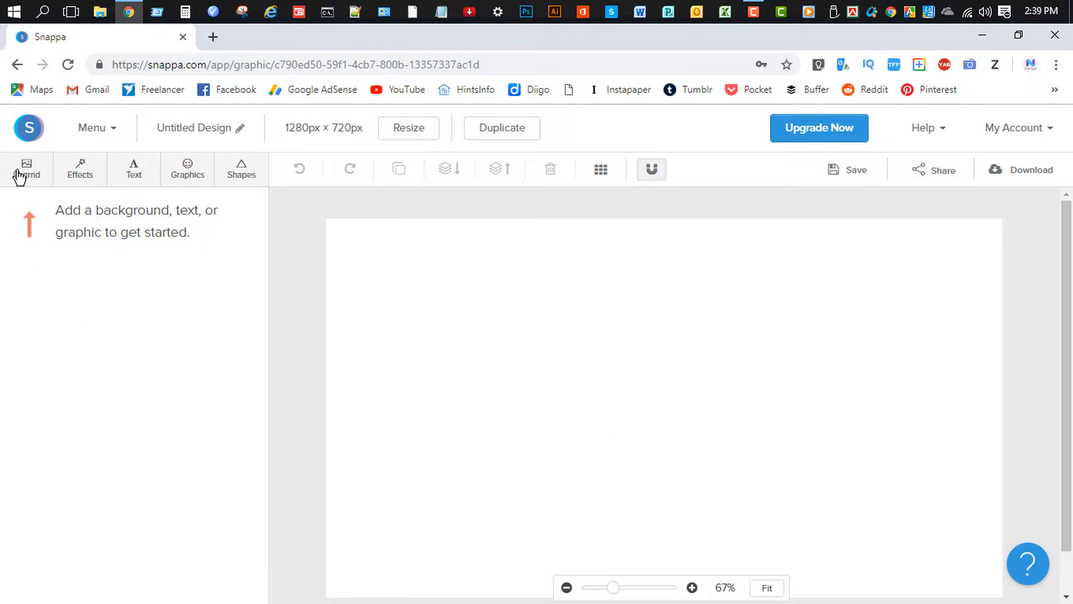
{"action": "left_click", "coordinate": [35, 178]}
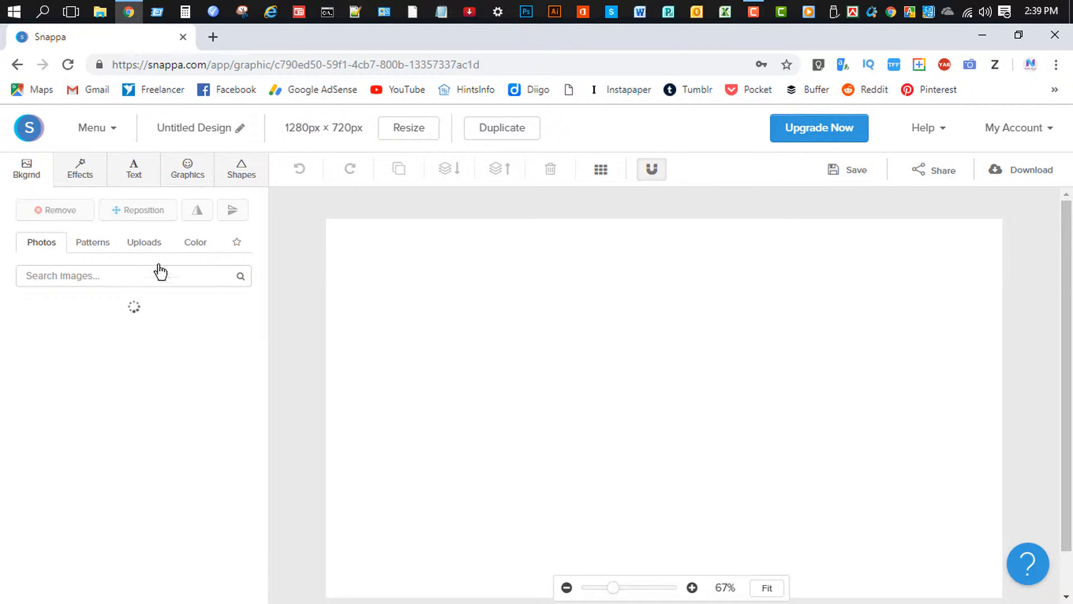
{"action": "left_click", "coordinate": [200, 248]}
{"action": "left_click", "coordinate": [188, 275]}
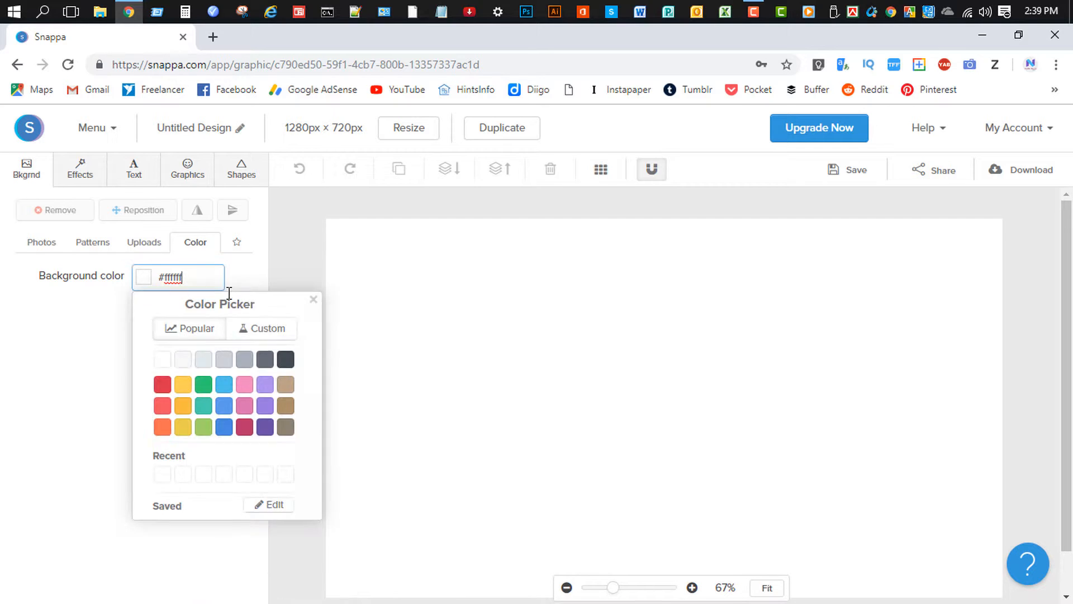
{"action": "left_click", "coordinate": [246, 331]}
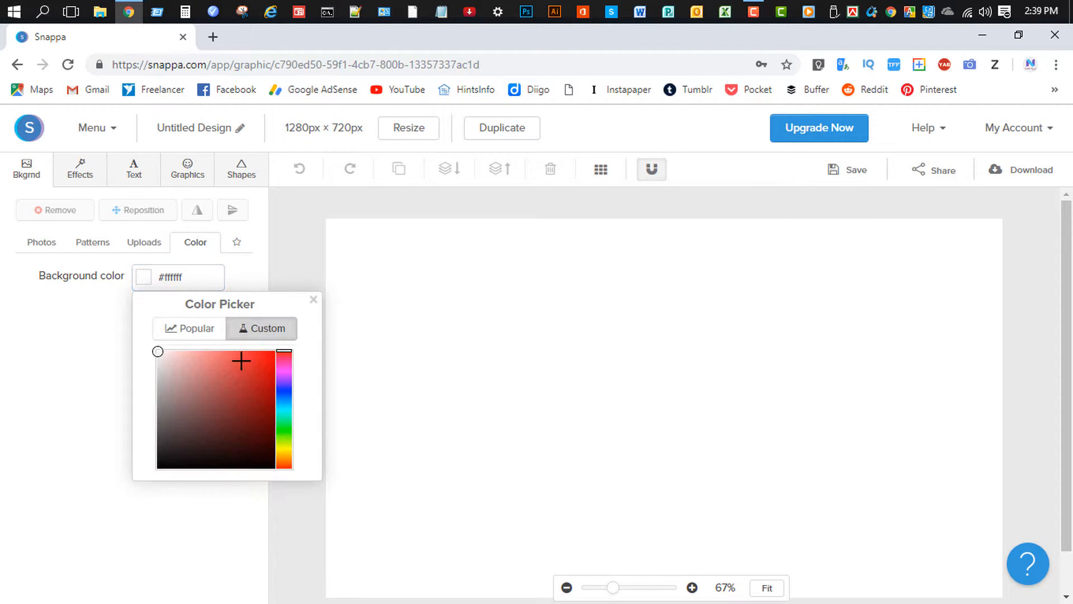
{"action": "left_click", "coordinate": [181, 383]}
Try pink and light grey swatches, then settle on dark grey #656d78 for the background.
{"action": "left_click", "coordinate": [189, 329]}
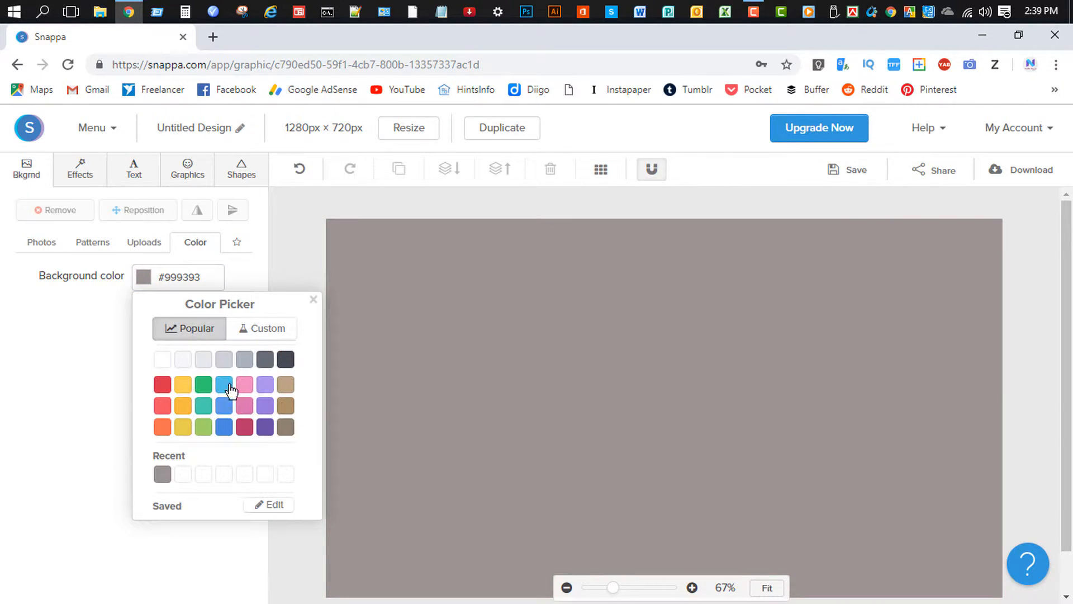
{"action": "left_click", "coordinate": [249, 406]}
{"action": "left_click", "coordinate": [244, 385]}
{"action": "left_click", "coordinate": [244, 360]}
{"action": "left_click", "coordinate": [265, 360]}
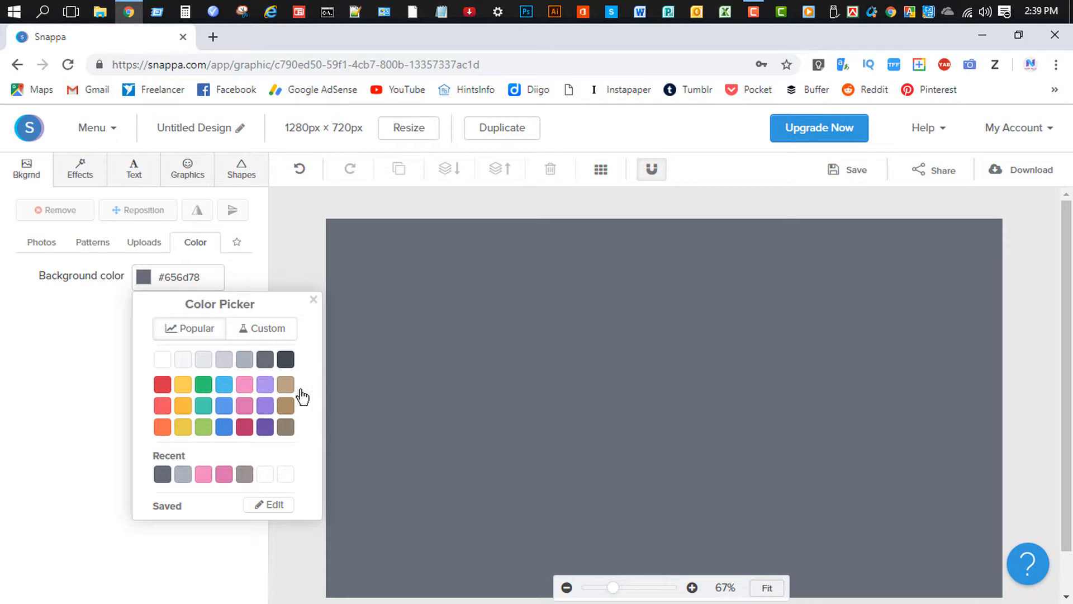
{"action": "left_click", "coordinate": [314, 301]}
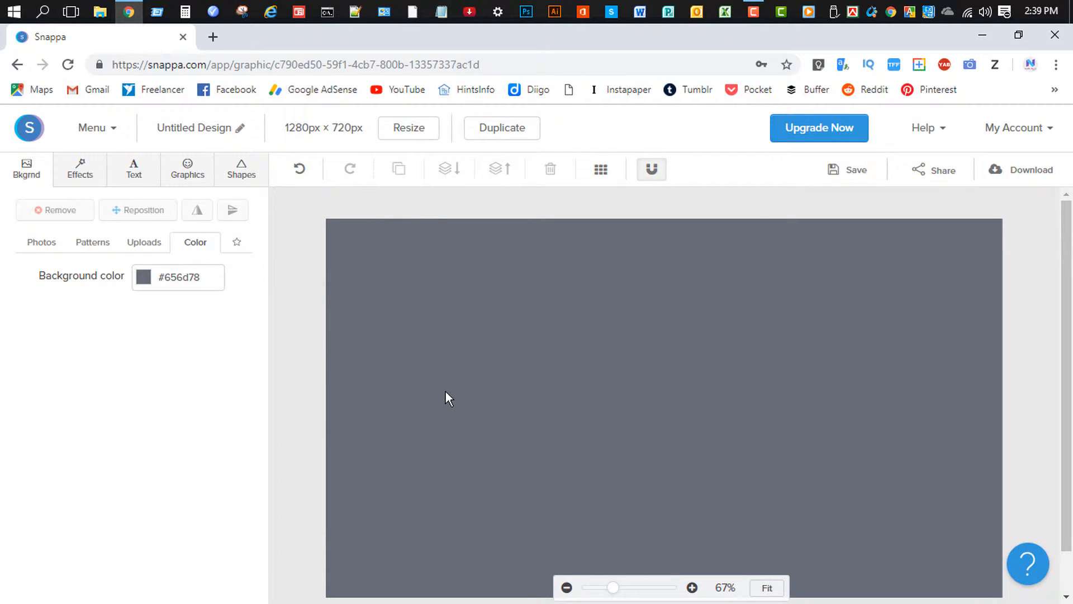
{"action": "left_click", "coordinate": [40, 246]}
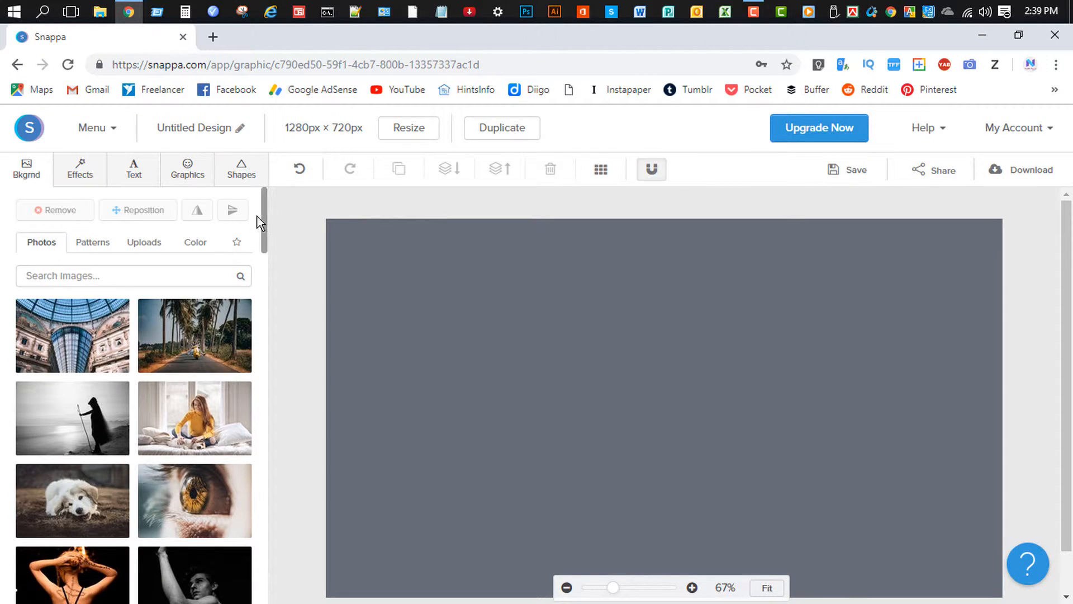
Apply the harbour city photo as background, then remove it again.
{"action": "left_click_drag", "start_coordinate": [266, 222], "coordinate": [312, 482]}
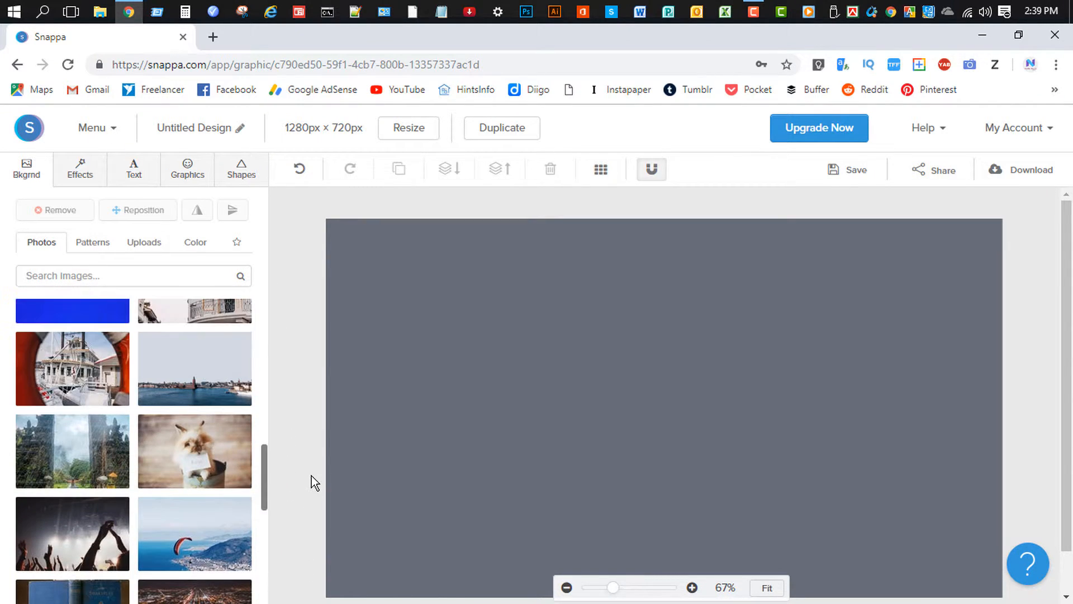
{"action": "left_click", "coordinate": [217, 375]}
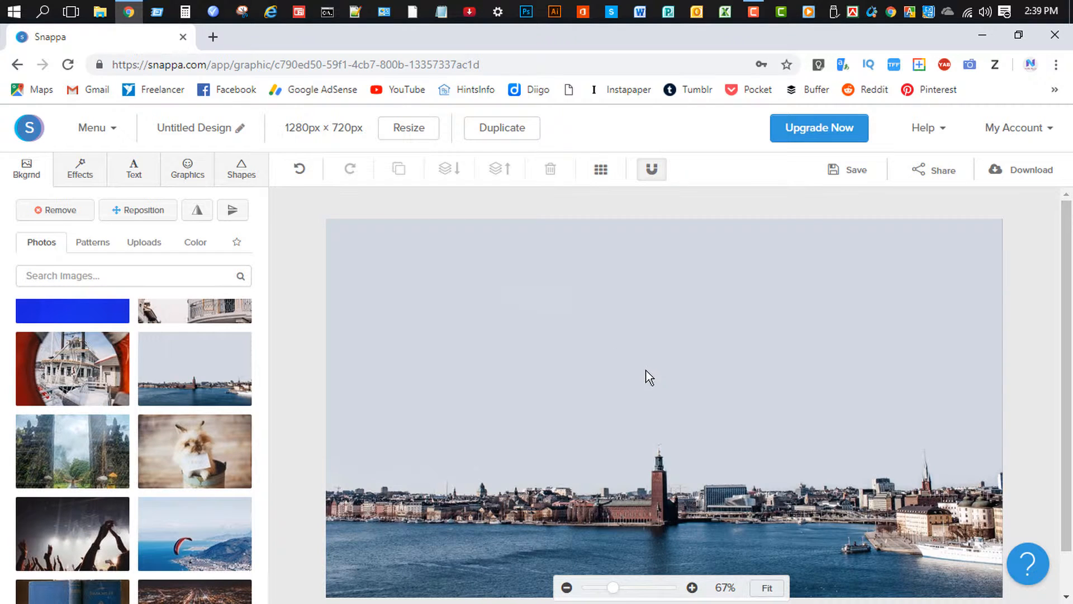
{"action": "left_click", "coordinate": [61, 212]}
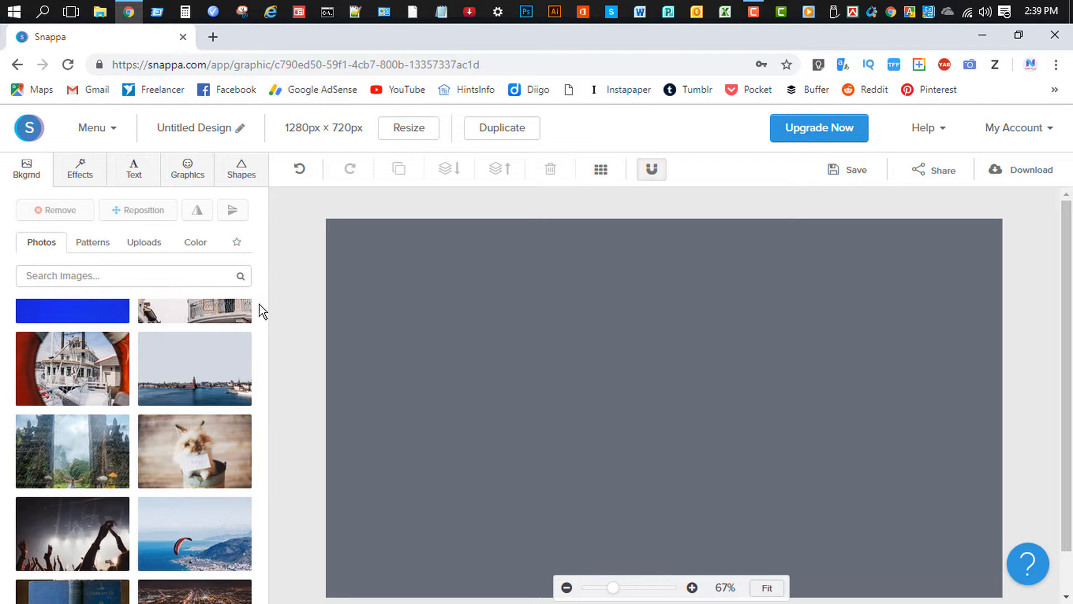
Zoom the canvas out to 57% and bring up the Shapes library.
{"action": "left_click", "coordinate": [148, 246]}
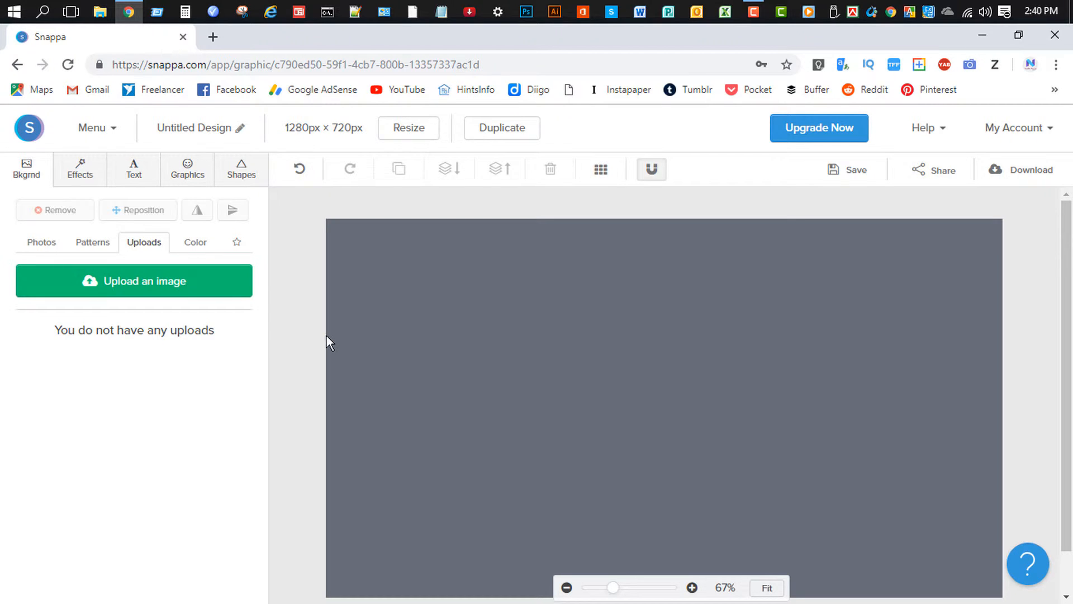
{"action": "mouse_move", "coordinate": [615, 588]}
{"action": "left_mouse_down"}
{"action": "mouse_move", "coordinate": [602, 592]}
{"action": "mouse_move", "coordinate": [610, 593]}
{"action": "left_mouse_up"}
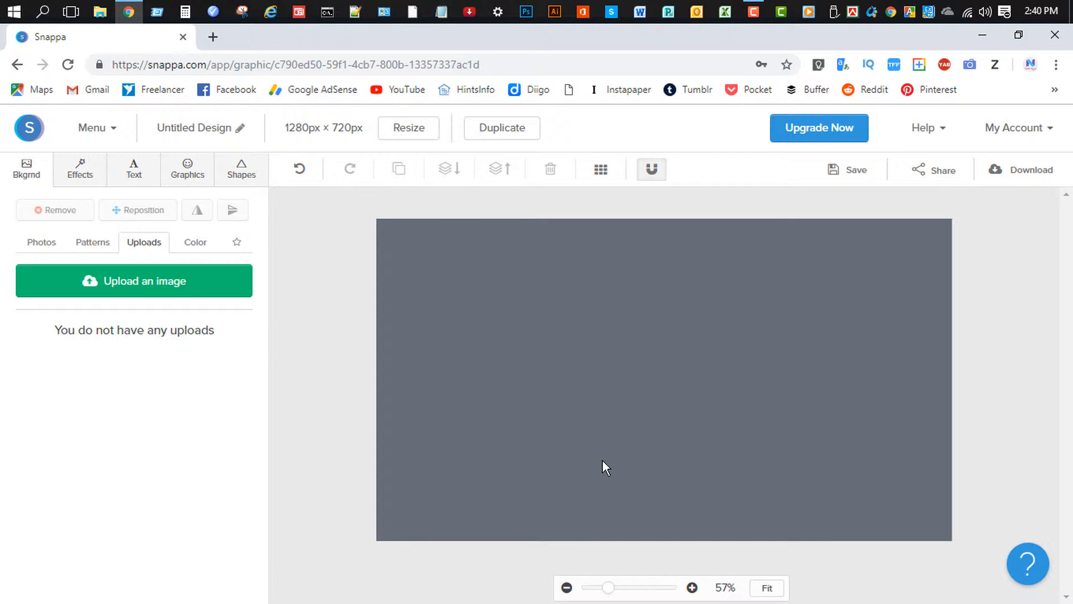
{"action": "left_click", "coordinate": [252, 177]}
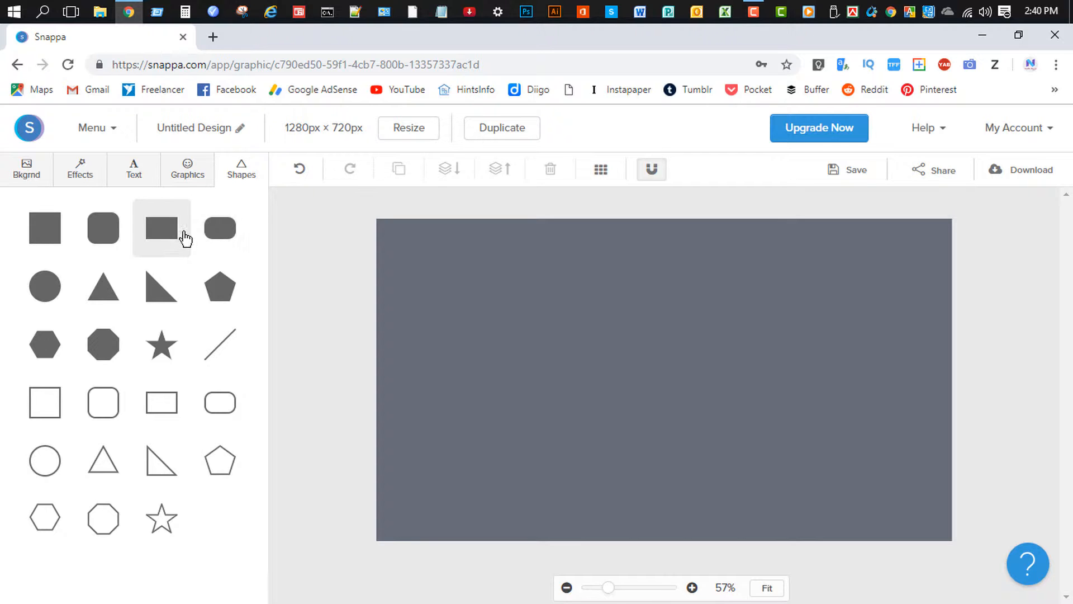
Add a filled rectangle and set its fill to white #ffffff.
{"action": "left_click", "coordinate": [168, 241]}
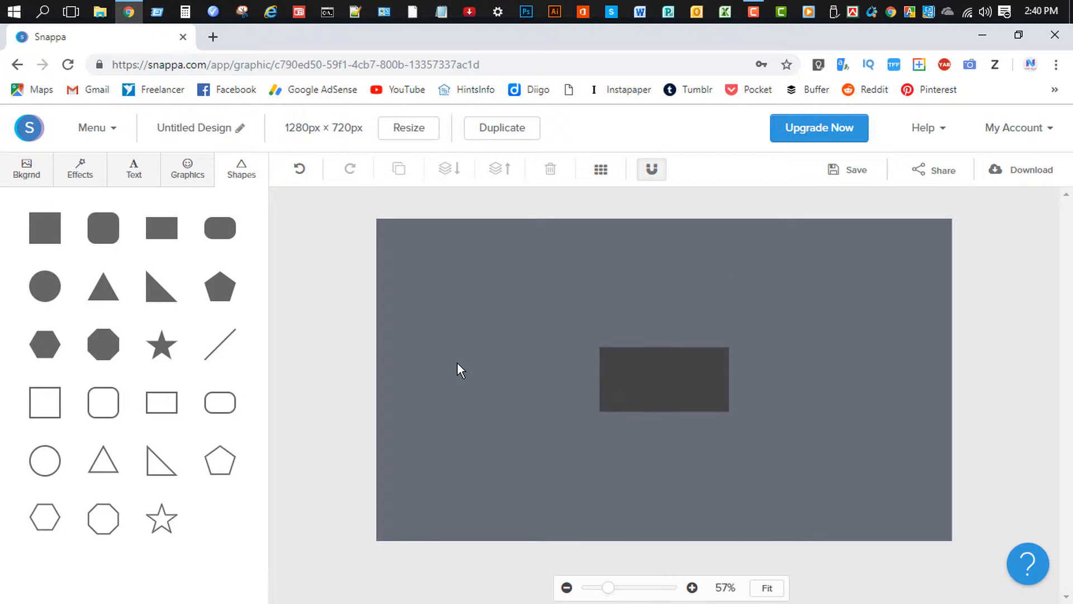
{"action": "left_click", "coordinate": [652, 383]}
{"action": "left_click", "coordinate": [171, 238]}
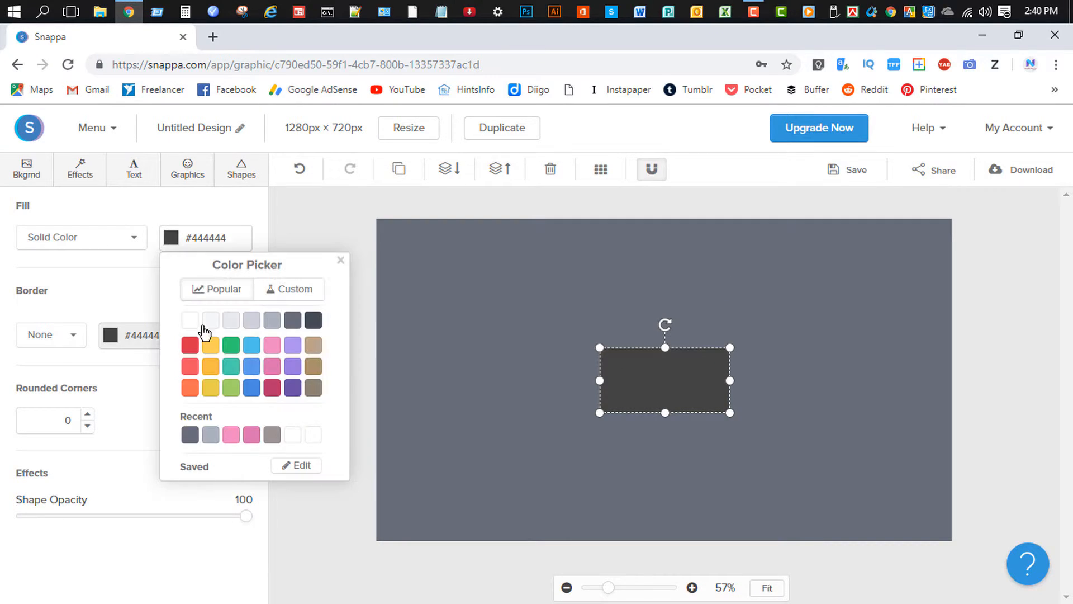
{"action": "left_click", "coordinate": [197, 326]}
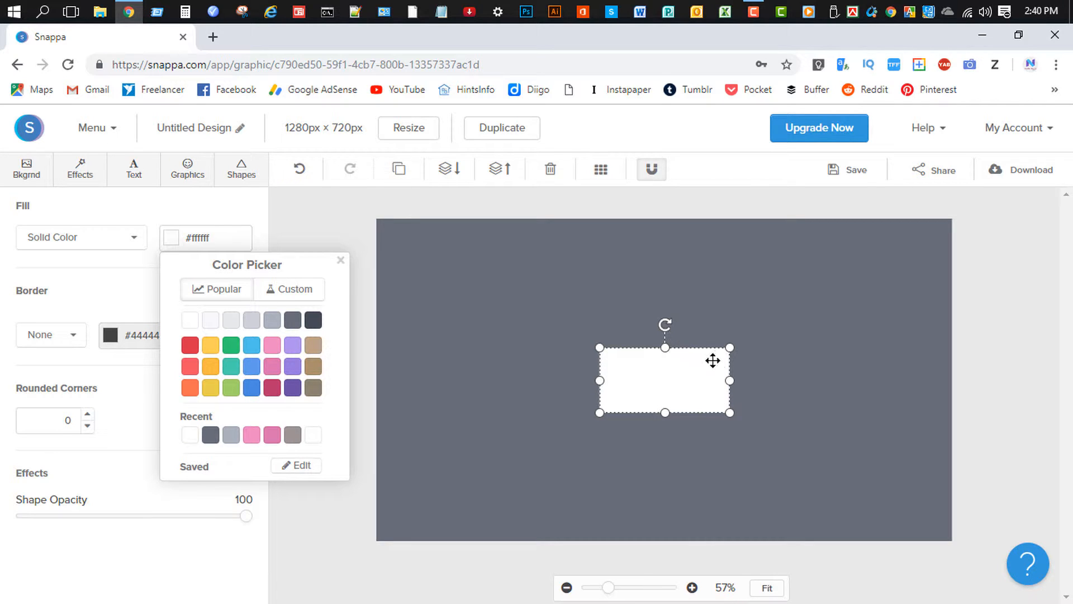
Stretch, tilt and move the white rectangle into a slanted band over the right edge.
{"action": "left_click_drag", "start_coordinate": [730, 380], "coordinate": [912, 380]}
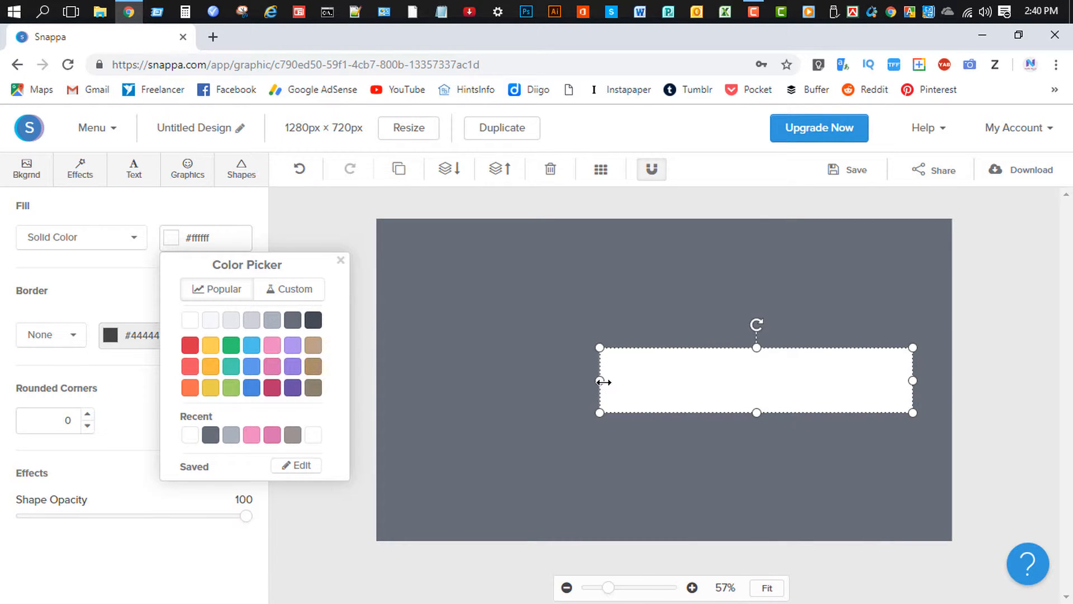
{"action": "left_click_drag", "start_coordinate": [599, 381], "coordinate": [581, 394]}
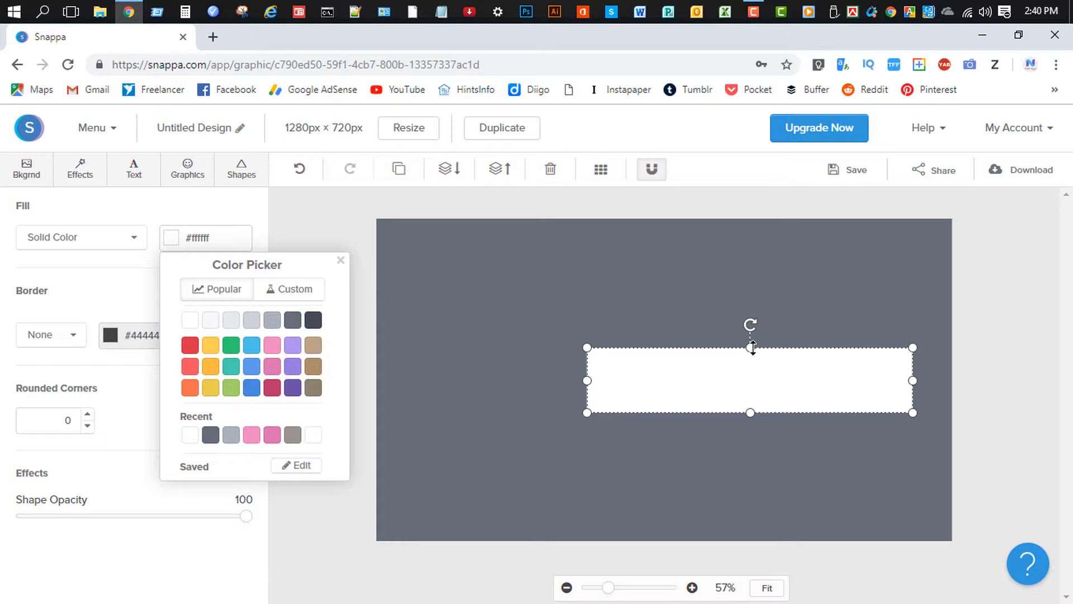
{"action": "left_click_drag", "start_coordinate": [750, 348], "coordinate": [848, 375]}
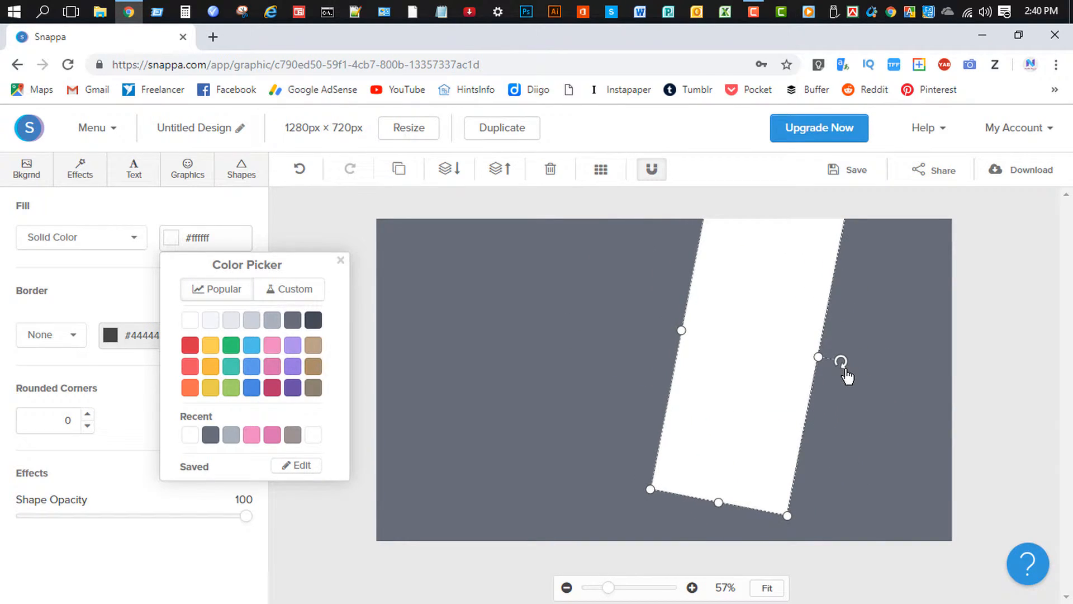
{"action": "left_click_drag", "start_coordinate": [779, 357], "coordinate": [860, 367]}
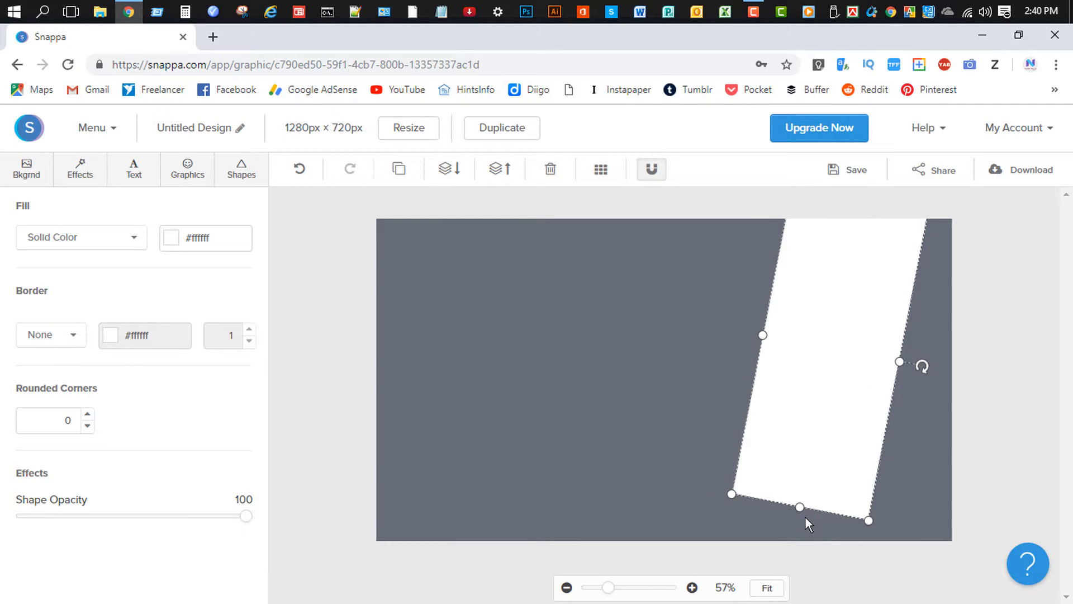
{"action": "left_click_drag", "start_coordinate": [803, 506], "coordinate": [789, 583]}
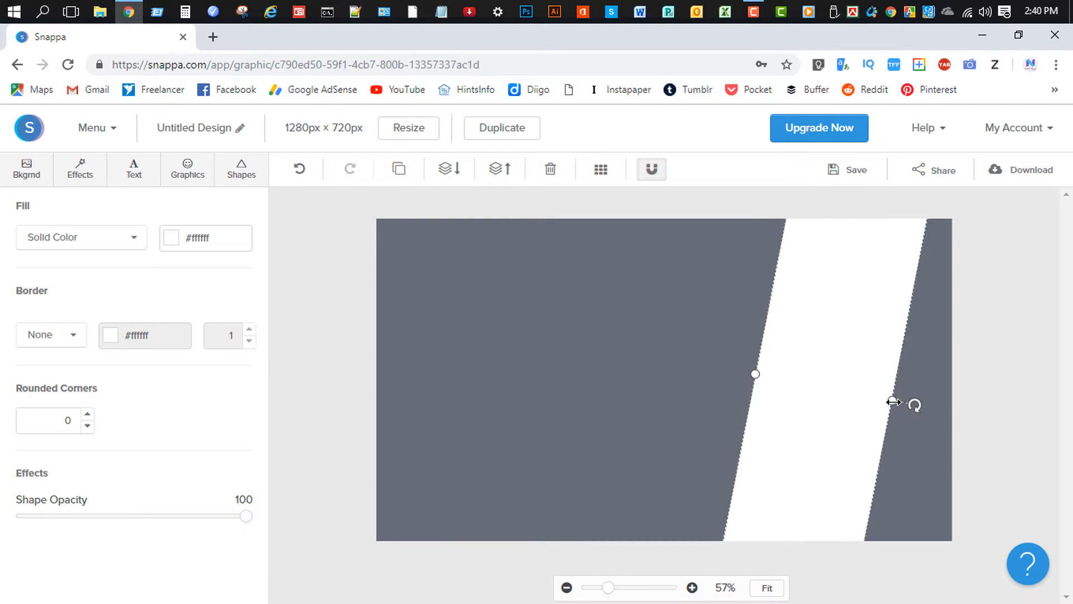
{"action": "left_click_drag", "start_coordinate": [893, 402], "coordinate": [1017, 425]}
{"action": "left_click_drag", "start_coordinate": [845, 384], "coordinate": [886, 394]}
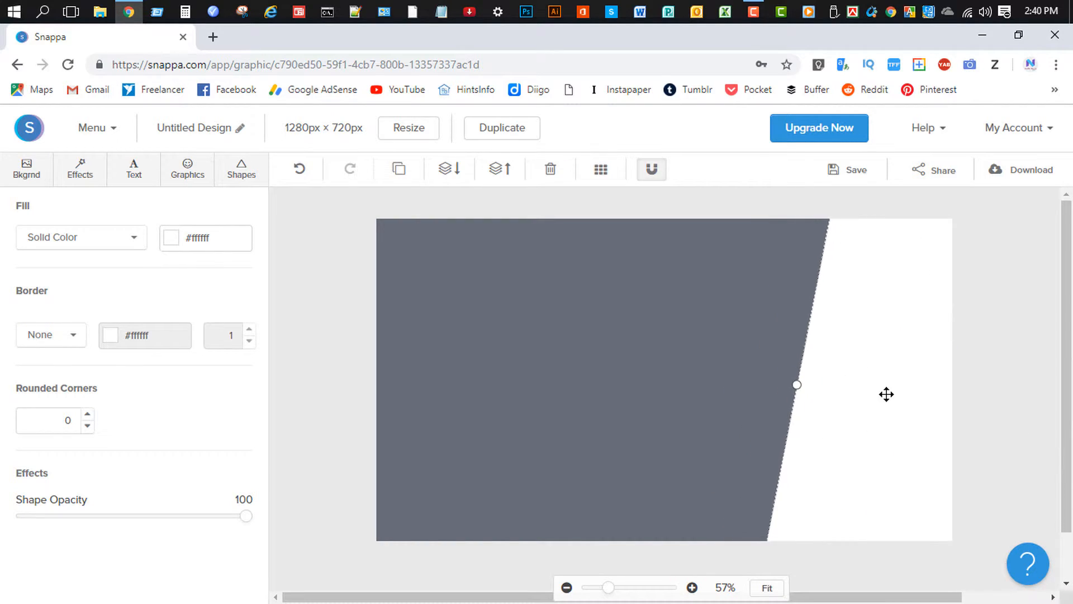
{"action": "left_click", "coordinate": [300, 372]}
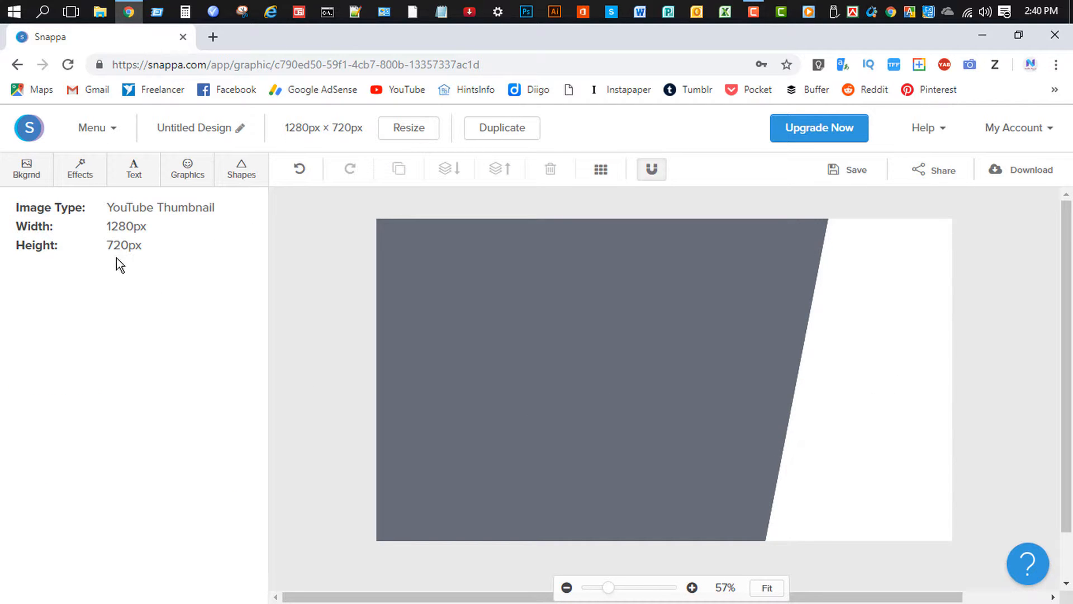
Search the graphics library for 'youtube' and scroll through the icon results.
{"action": "left_click", "coordinate": [187, 172]}
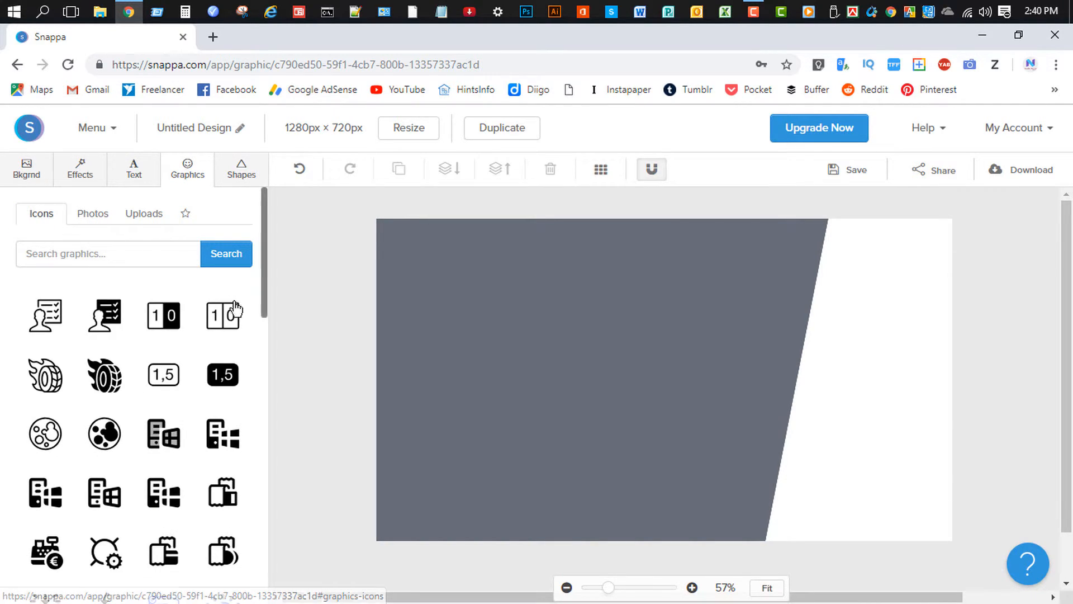
{"action": "left_click_drag", "start_coordinate": [267, 265], "coordinate": [279, 449]}
{"action": "left_click", "coordinate": [106, 256]}
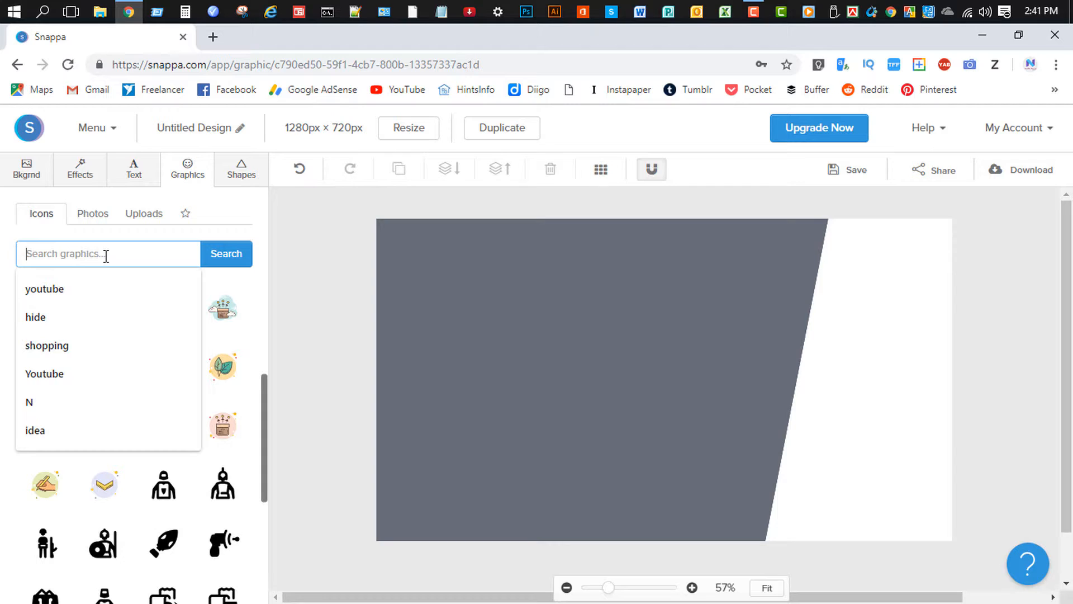
{"action": "type", "text": "youtube"}
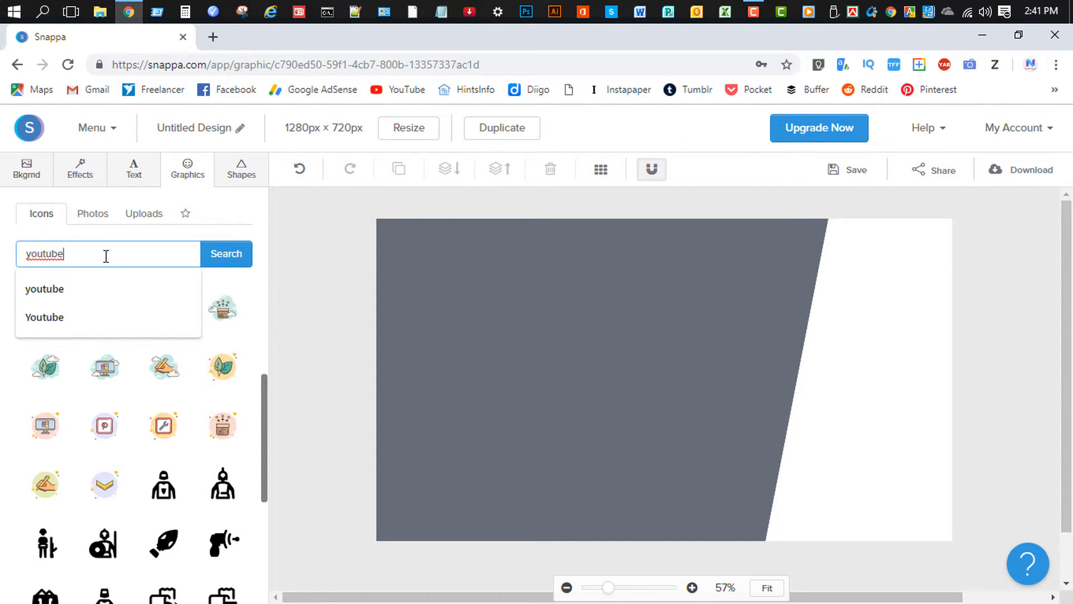
{"action": "key", "text": "Return"}
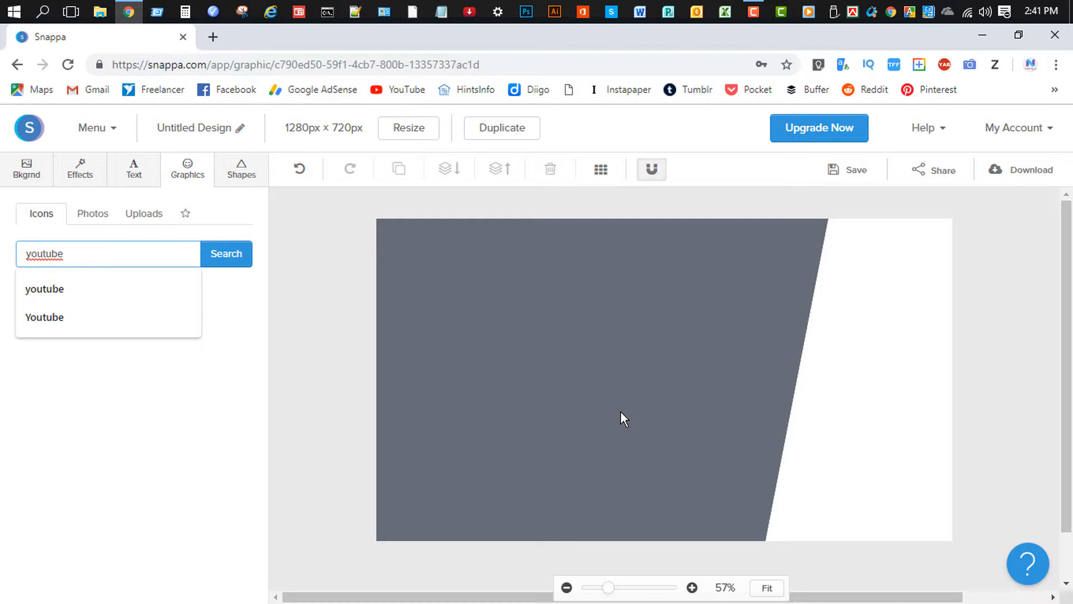
{"action": "left_click", "coordinate": [230, 259]}
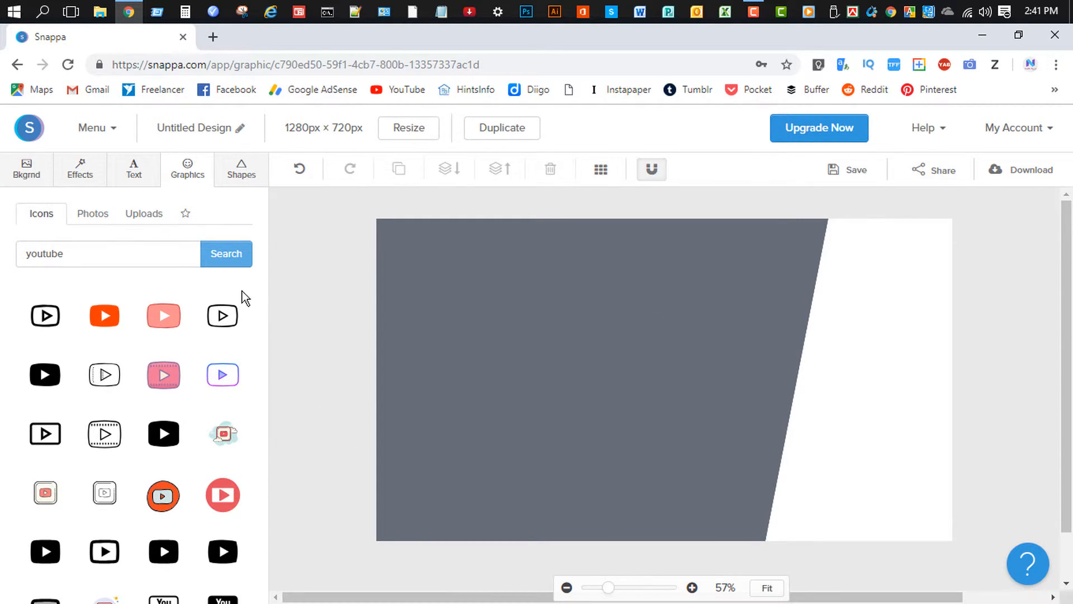
{"action": "left_click_drag", "start_coordinate": [266, 277], "coordinate": [266, 559]}
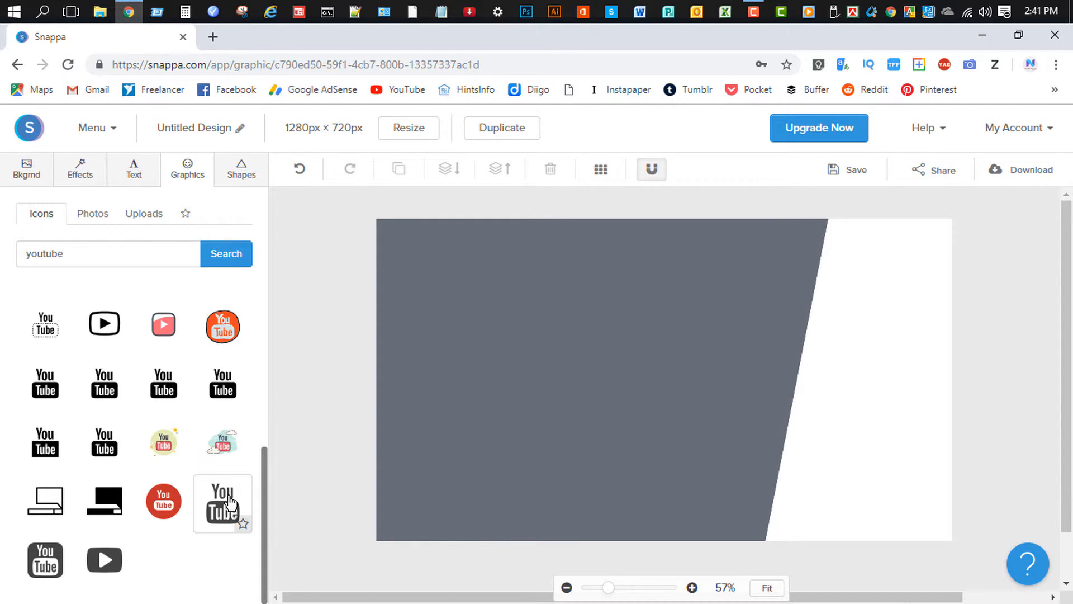
Add the dark YouTube logo, move it onto the white band and shrink it slightly.
{"action": "left_click", "coordinate": [230, 499]}
{"action": "left_click", "coordinate": [668, 402]}
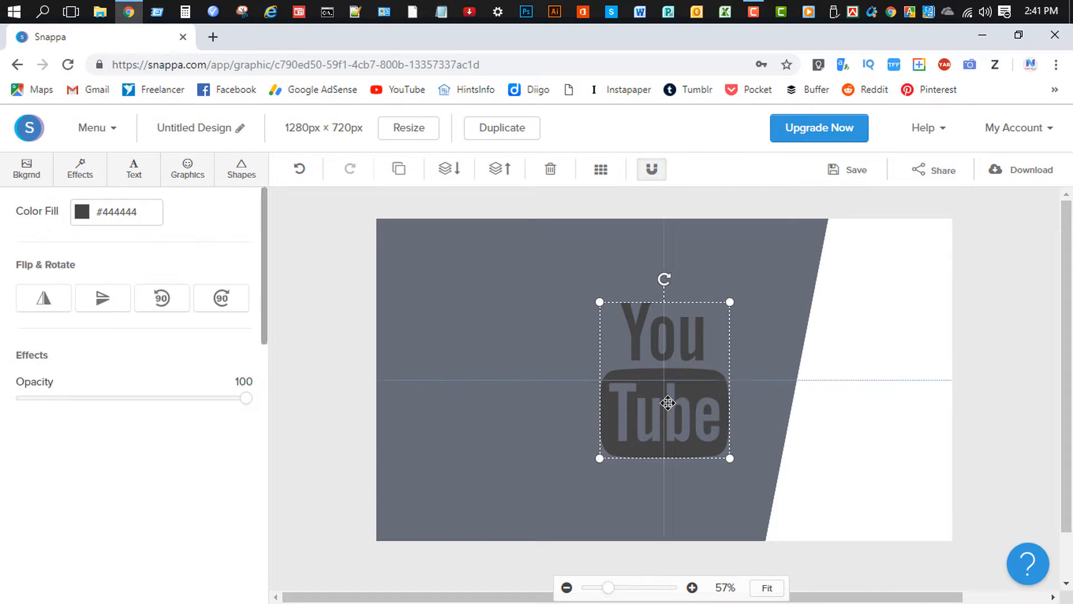
{"action": "left_click_drag", "start_coordinate": [664, 408], "coordinate": [872, 416]}
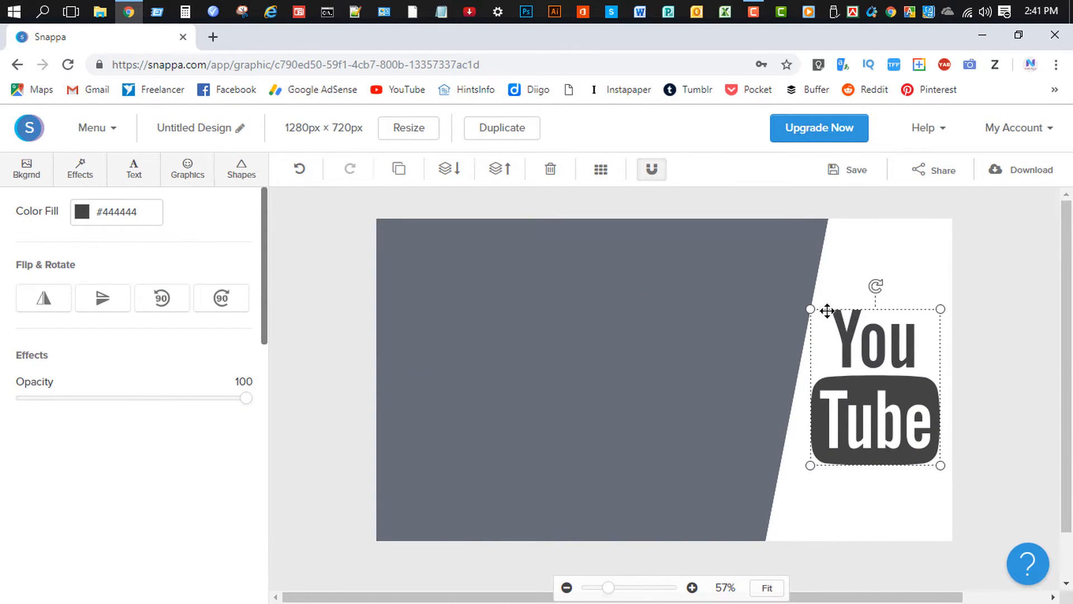
{"action": "left_click_drag", "start_coordinate": [812, 312], "coordinate": [818, 316]}
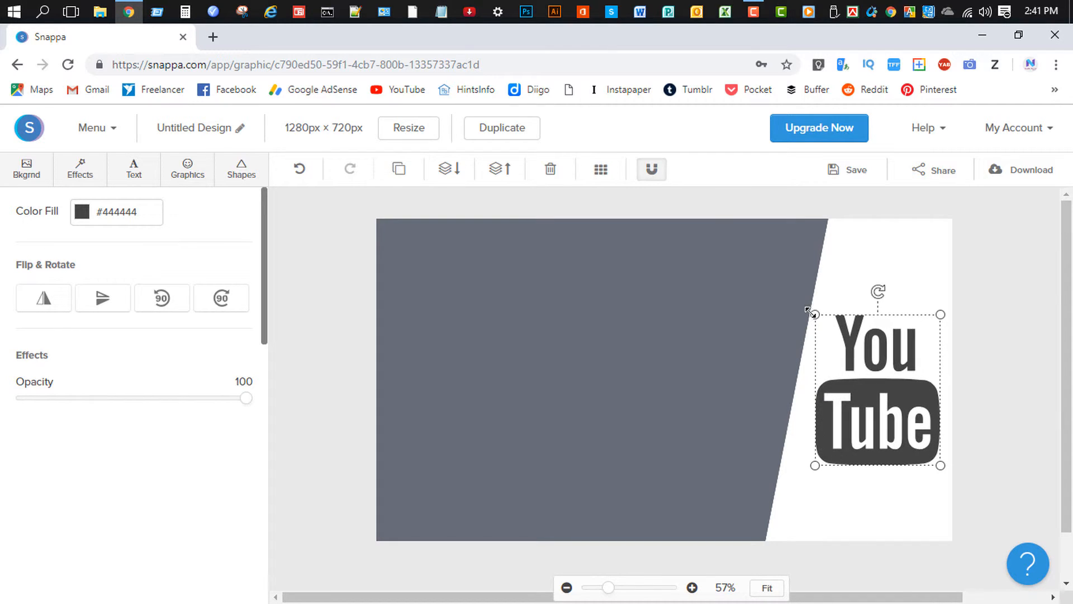
Shift the white band slightly left and nudge the YouTube logo up to fit.
{"action": "left_click", "coordinate": [851, 265]}
{"action": "left_click_drag", "start_coordinate": [874, 265], "coordinate": [862, 265]}
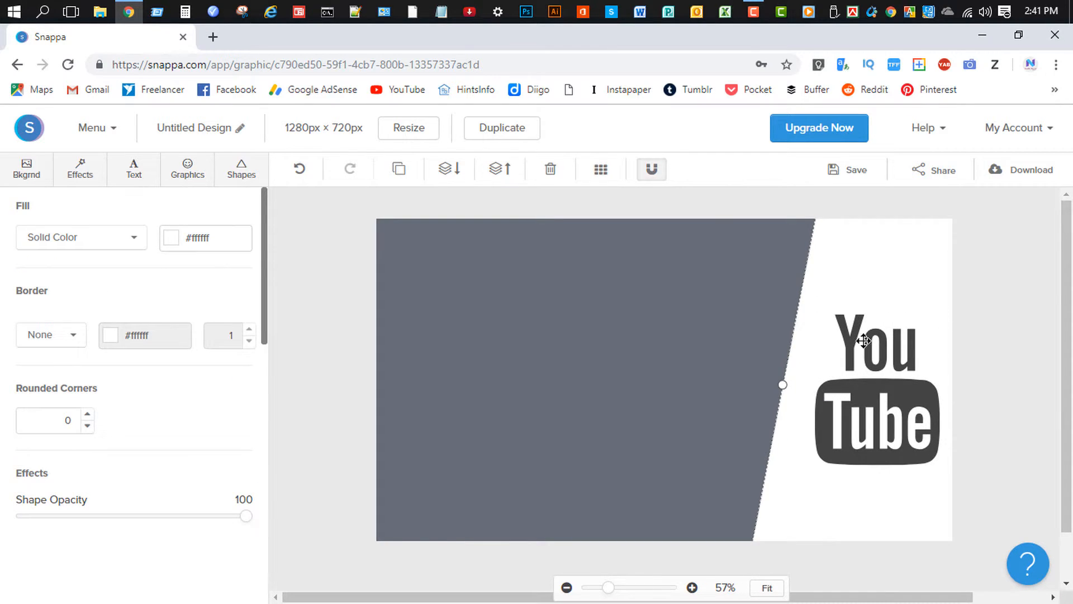
{"action": "left_click", "coordinate": [873, 398]}
{"action": "left_click_drag", "start_coordinate": [873, 398], "coordinate": [868, 394]}
{"action": "left_click", "coordinate": [986, 393]}
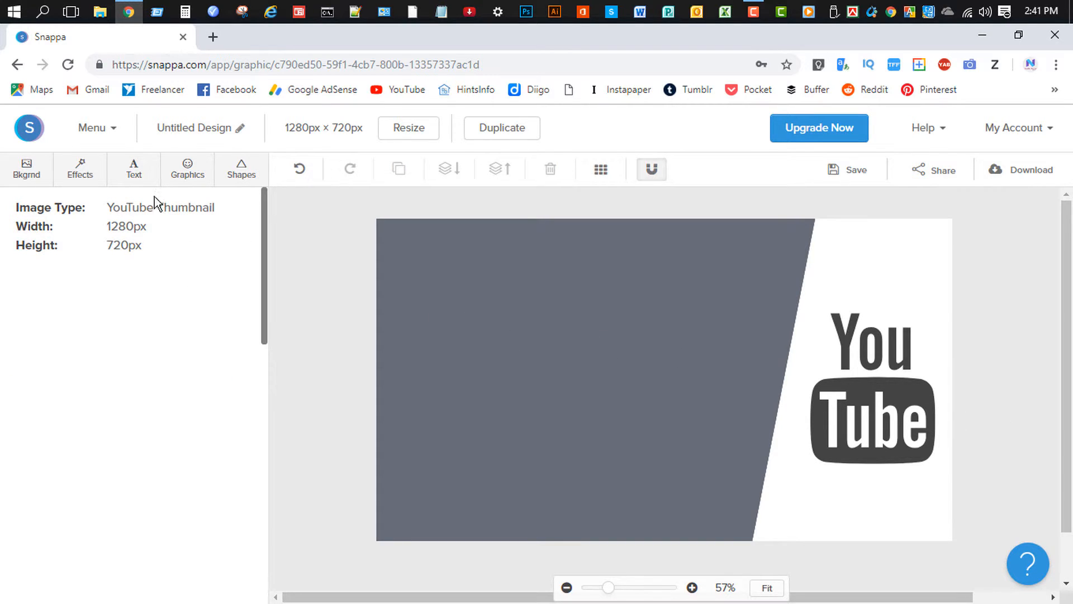
{"action": "left_click", "coordinate": [133, 169]}
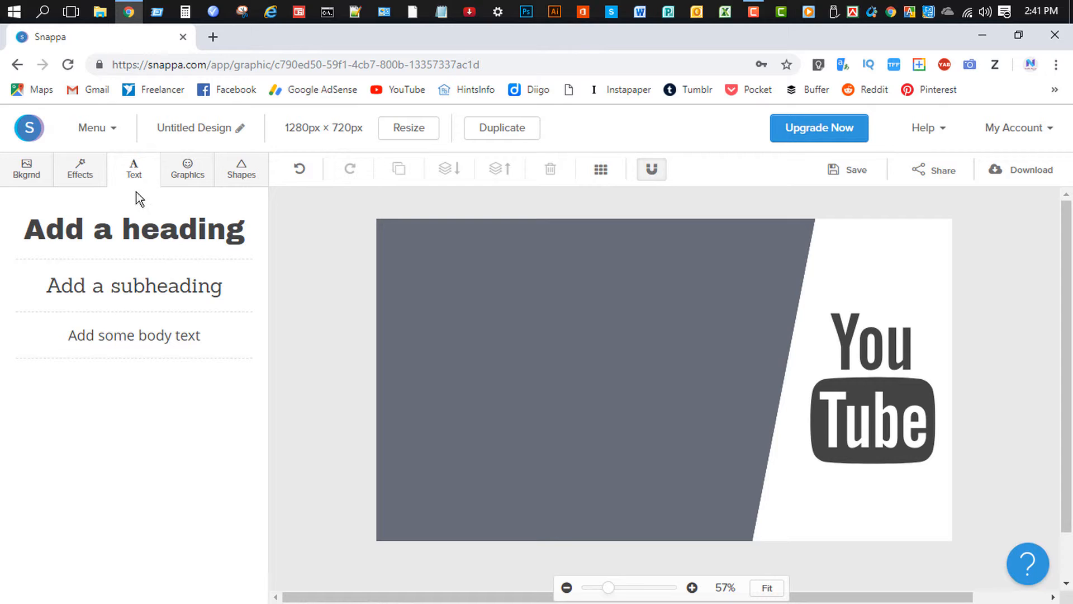
Add a heading on the grey area and replace its placeholder with 'How To make'.
{"action": "left_click", "coordinate": [68, 241]}
{"action": "left_click_drag", "start_coordinate": [641, 377], "coordinate": [538, 342]}
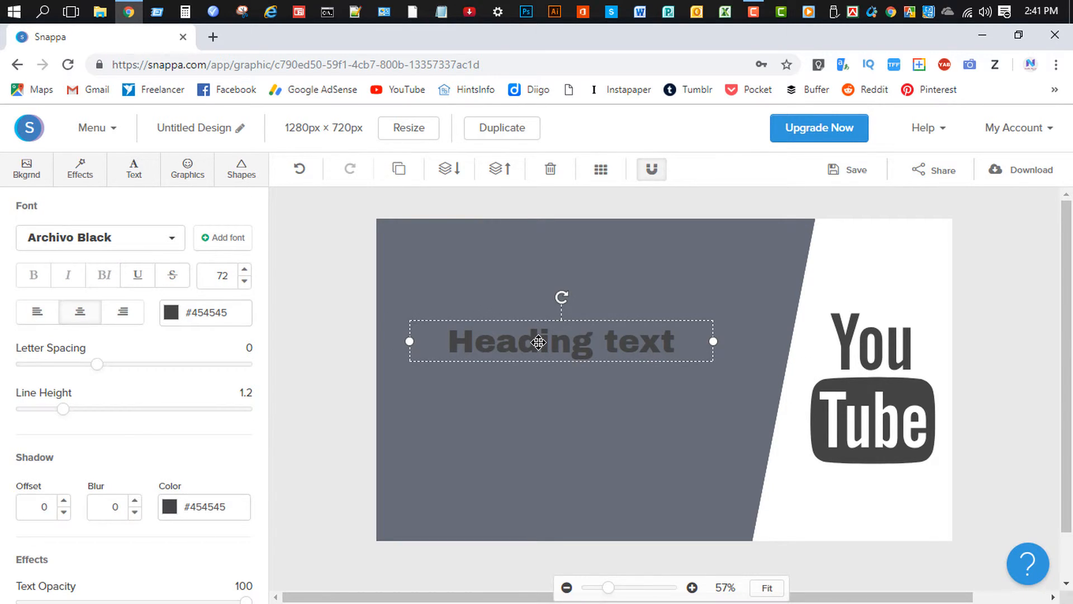
{"action": "double_click", "coordinate": [538, 342]}
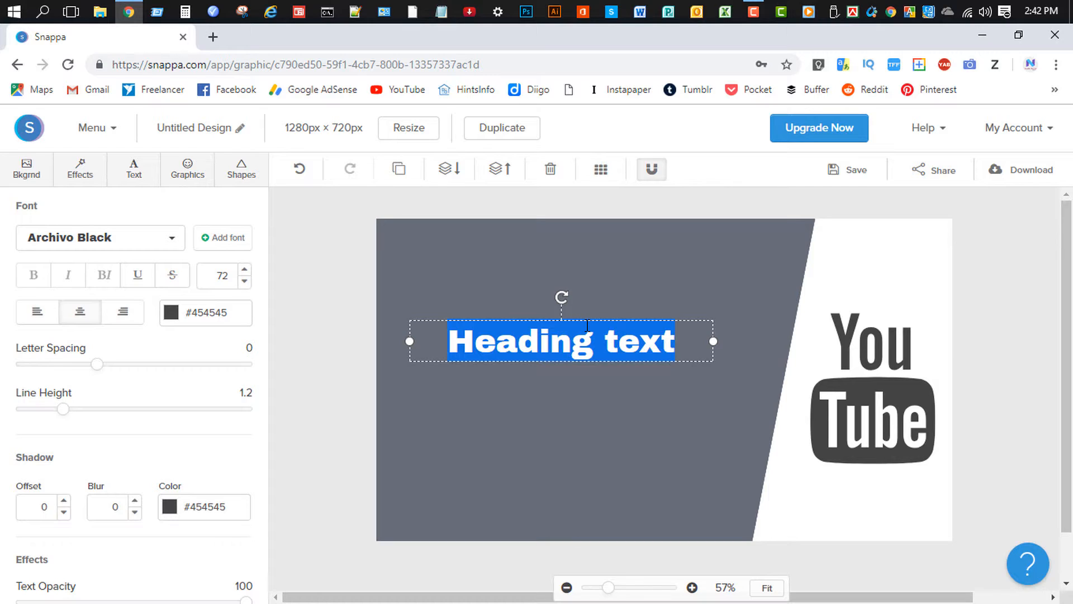
{"action": "key", "text": "BackSpace"}
{"action": "type", "text": "How To"}
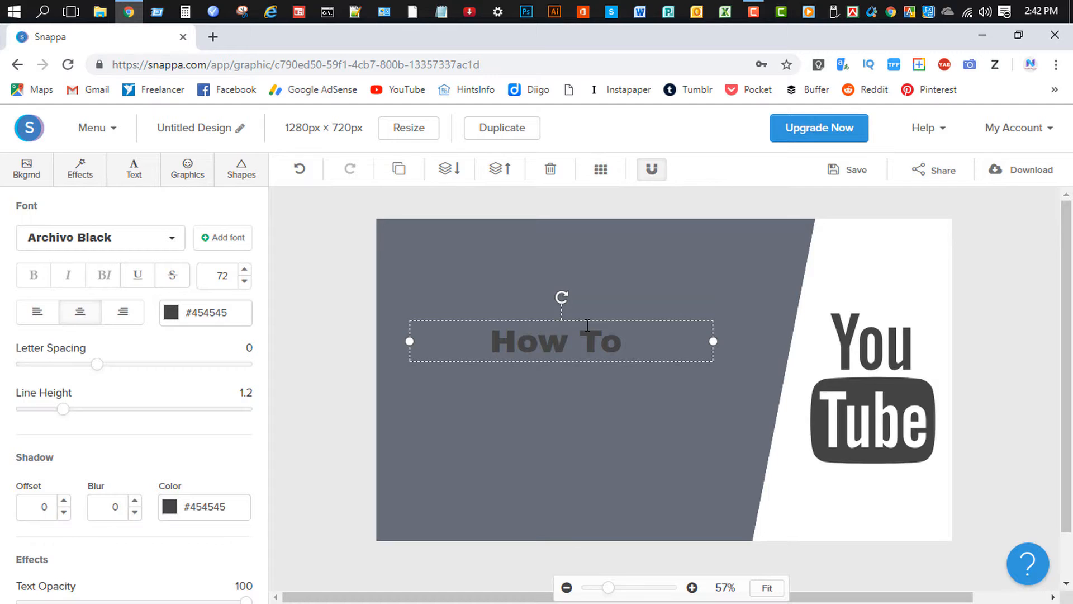
{"action": "type", "text": " make"}
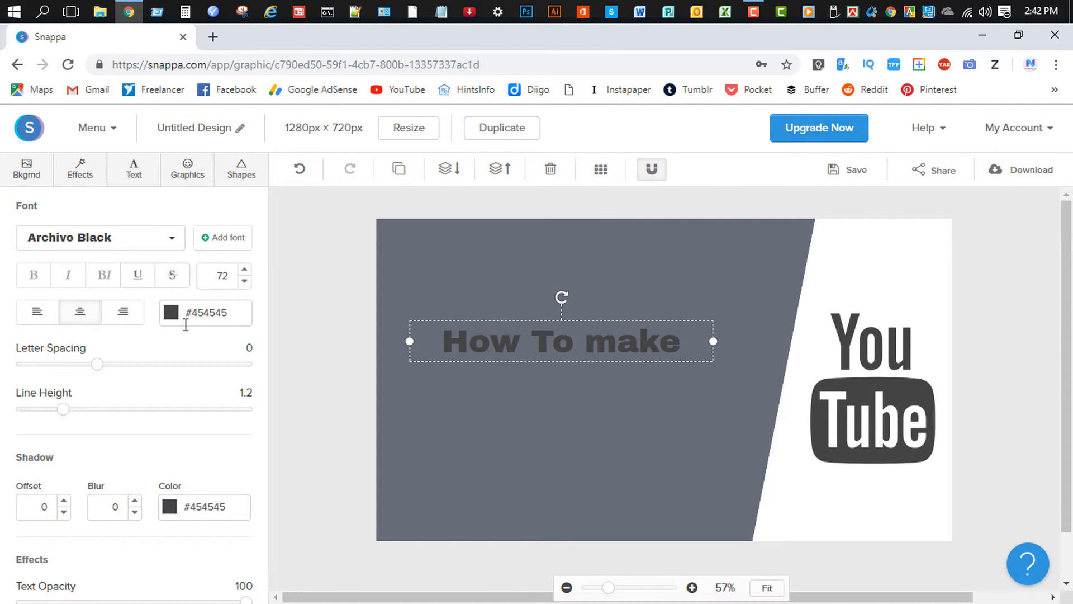
{"action": "left_click", "coordinate": [171, 313]}
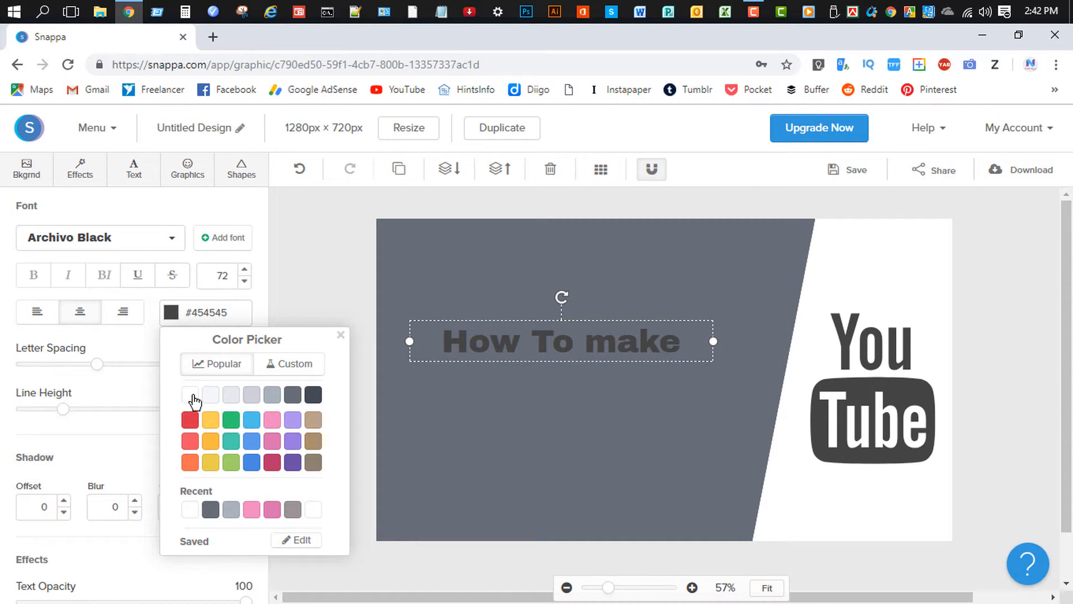
Make the heading text white and give it a dark drop shadow.
{"action": "left_click", "coordinate": [190, 396]}
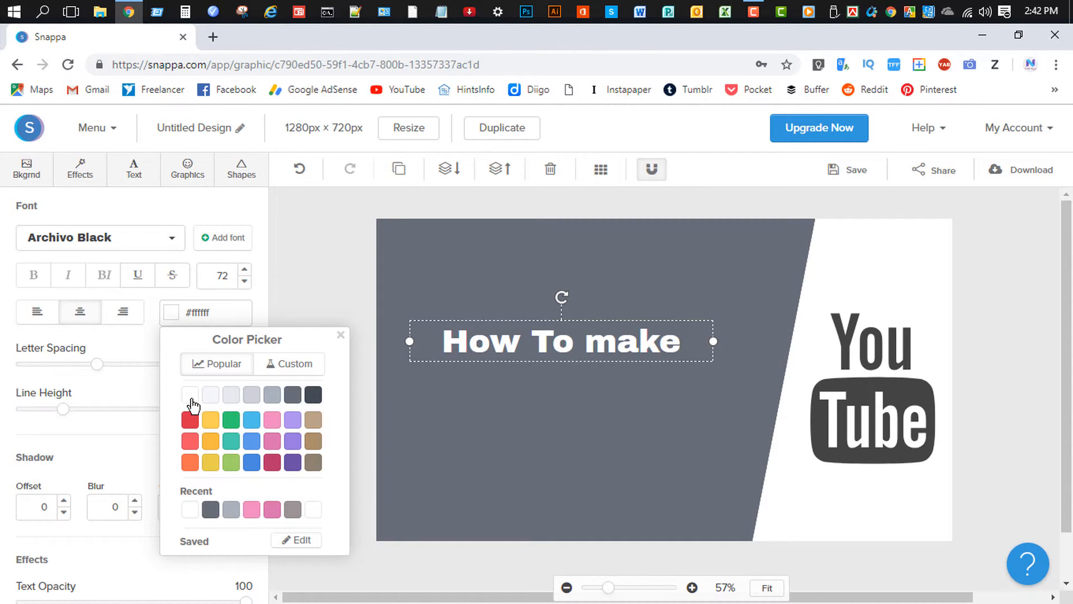
{"action": "left_click", "coordinate": [90, 471]}
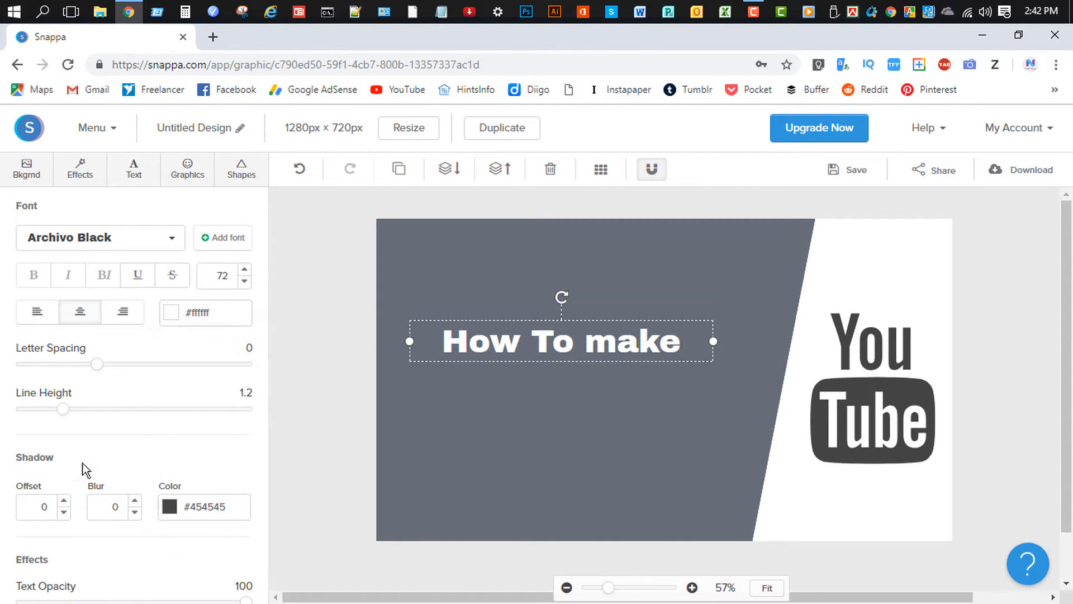
{"action": "left_click", "coordinate": [65, 502]}
{"action": "left_click", "coordinate": [64, 502]}
{"action": "left_click", "coordinate": [64, 501]}
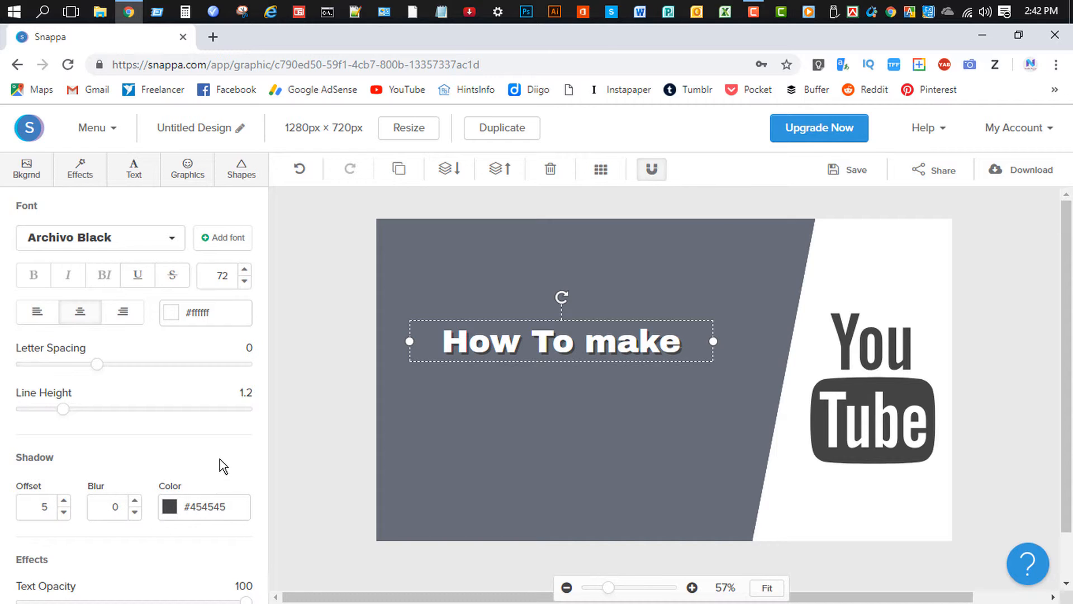
{"action": "left_click", "coordinate": [360, 410]}
Enlarge the heading, then settle on font size 89 to keep it on one line.
{"action": "left_click", "coordinate": [496, 342]}
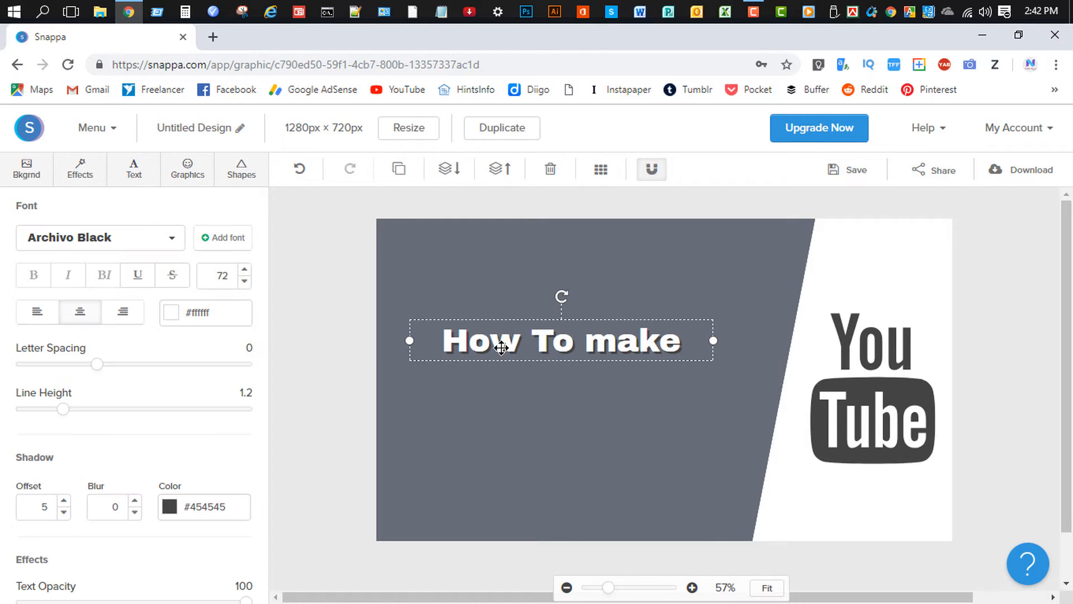
{"action": "left_click", "coordinate": [244, 272]}
{"action": "left_click", "coordinate": [244, 271]}
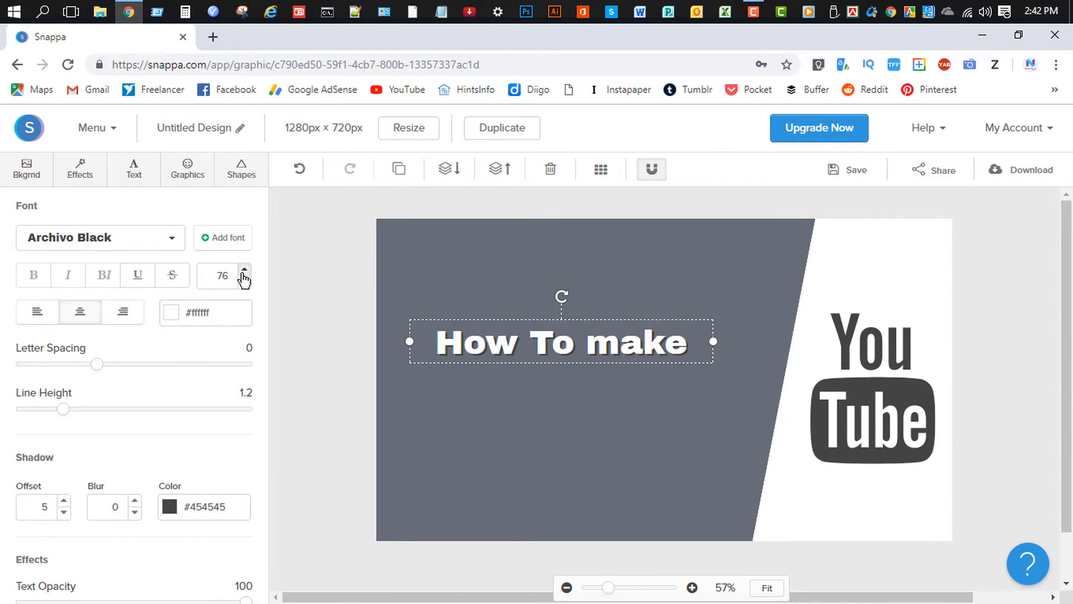
{"action": "left_click", "coordinate": [244, 271]}
{"action": "left_click", "coordinate": [244, 272]}
{"action": "left_click", "coordinate": [244, 272]}
{"action": "left_click", "coordinate": [244, 273]}
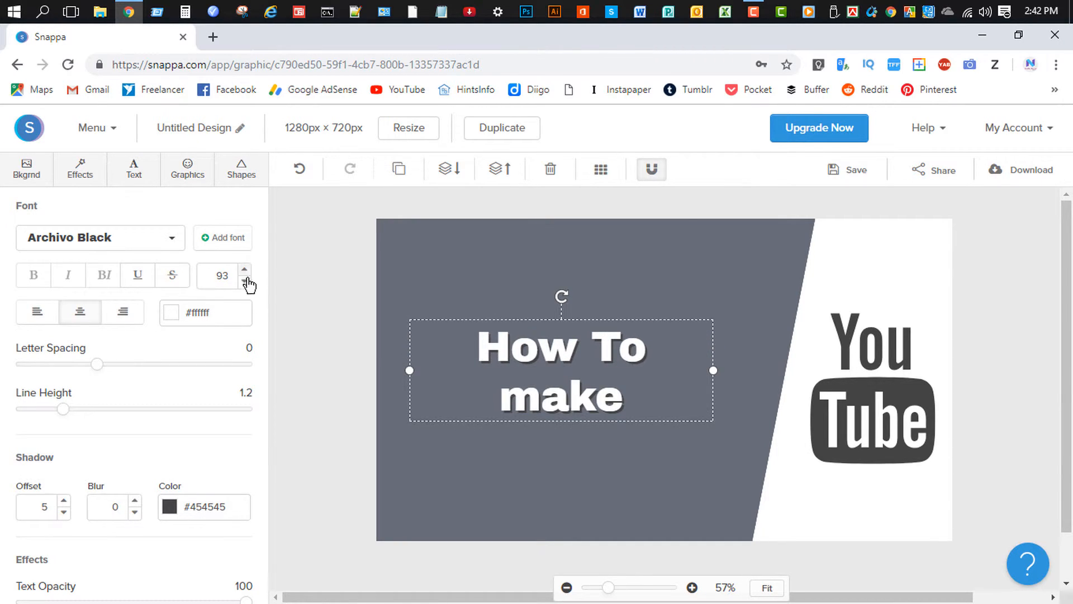
{"action": "left_click", "coordinate": [245, 282]}
{"action": "left_click", "coordinate": [245, 283]}
Move the heading up and left on the grey area, then add a second heading.
{"action": "left_click", "coordinate": [390, 401]}
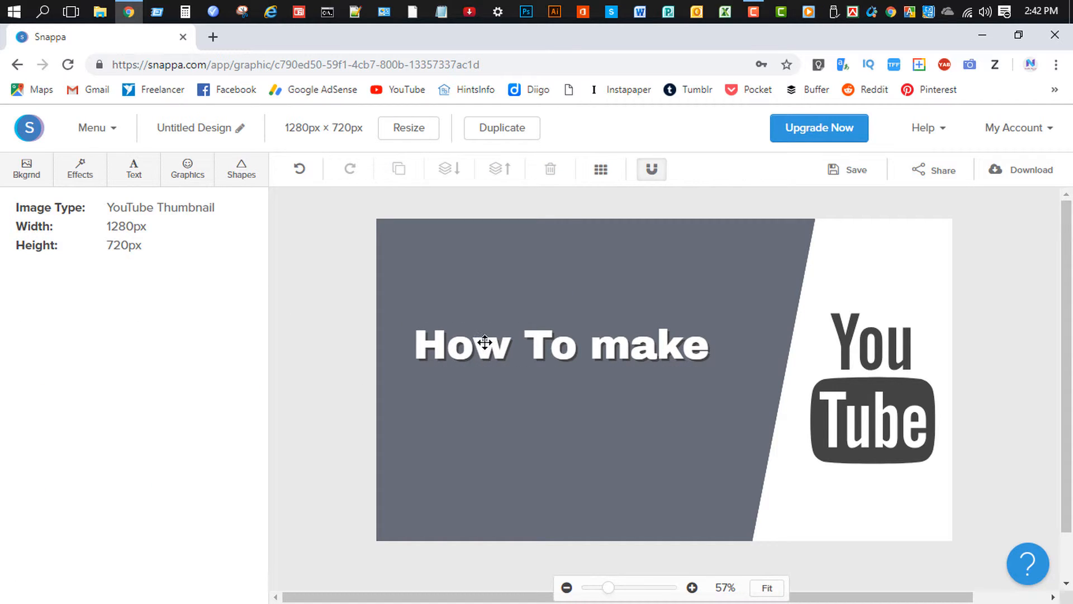
{"action": "left_click", "coordinate": [495, 343]}
{"action": "left_click_drag", "start_coordinate": [501, 346], "coordinate": [438, 336]}
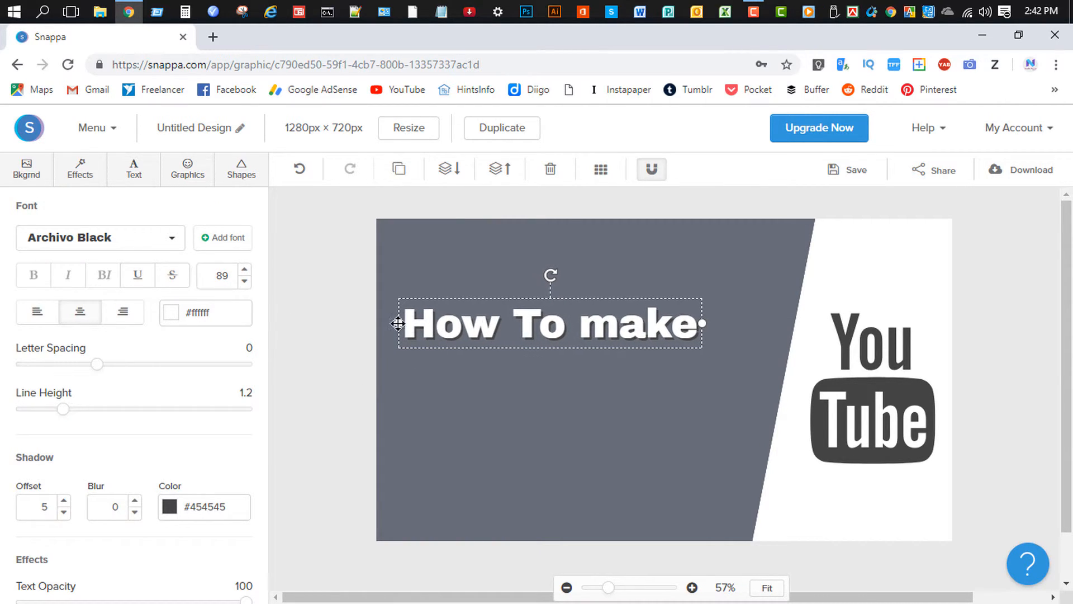
{"action": "left_click", "coordinate": [130, 173]}
{"action": "left_click", "coordinate": [163, 222]}
Move the new heading below How To make and change its text to 'Youtube Thambnile'.
{"action": "left_click_drag", "start_coordinate": [565, 386], "coordinate": [490, 390]}
{"action": "double_click", "coordinate": [491, 391]}
{"action": "key", "text": "BackSpace"}
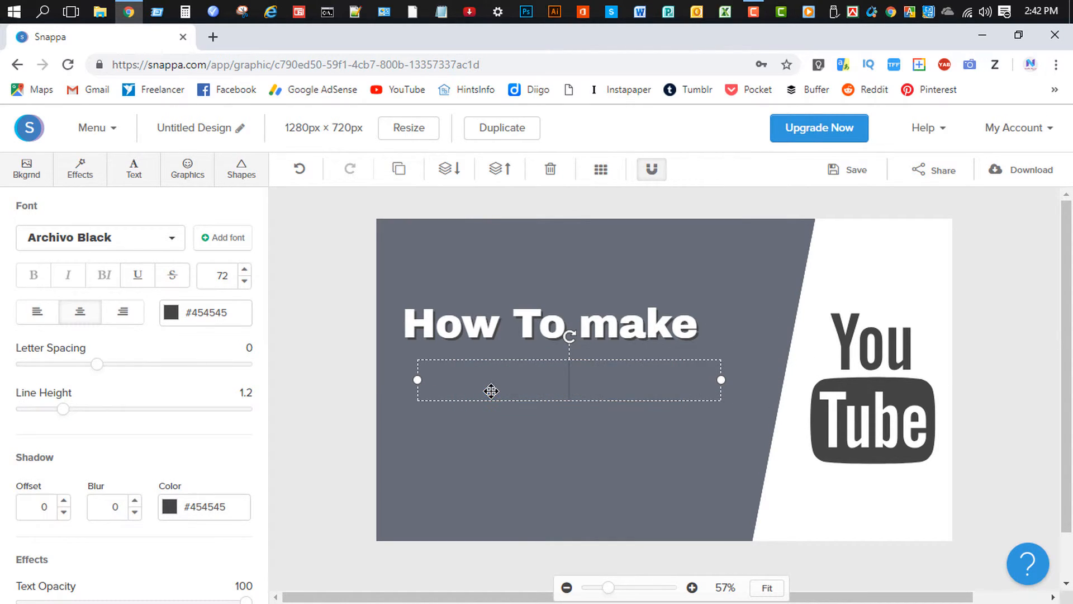
{"action": "type", "text": "Youtube T"}
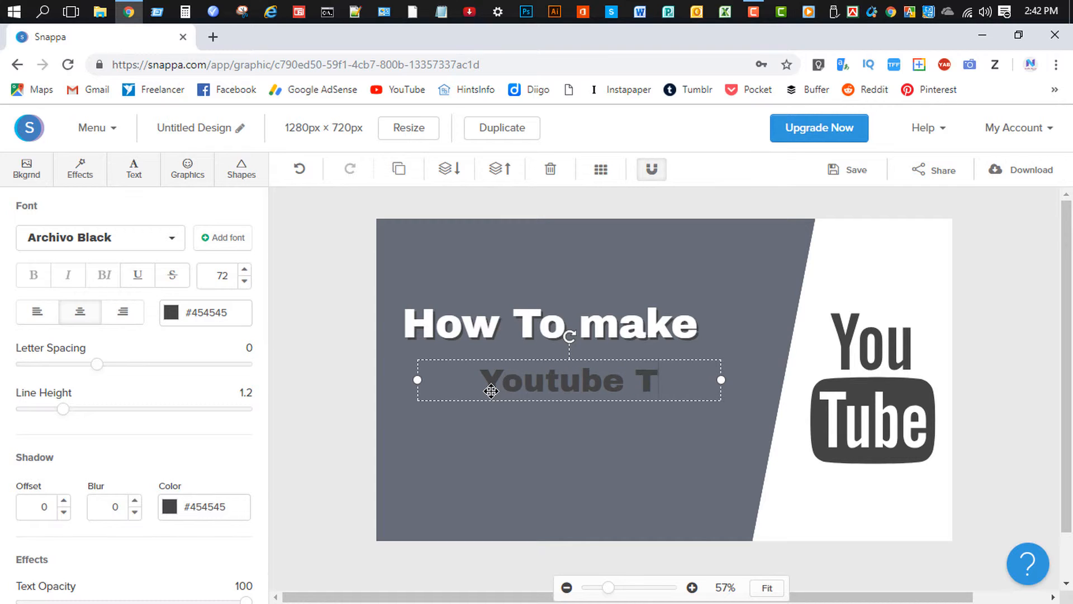
{"action": "type", "text": "hambno"}
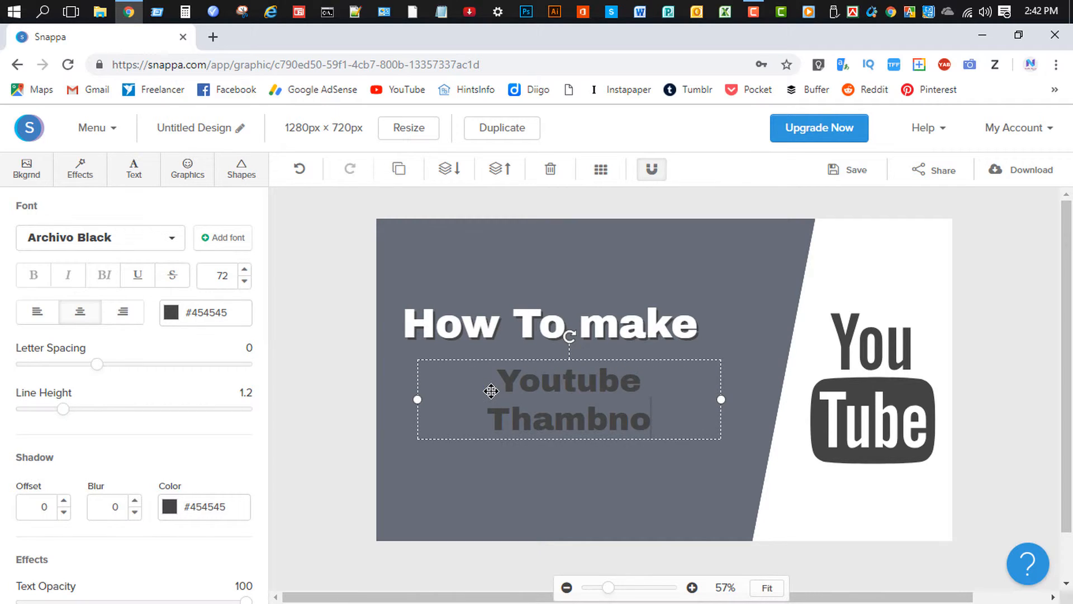
{"action": "key", "text": "BackSpace"}
{"action": "type", "text": "ile"}
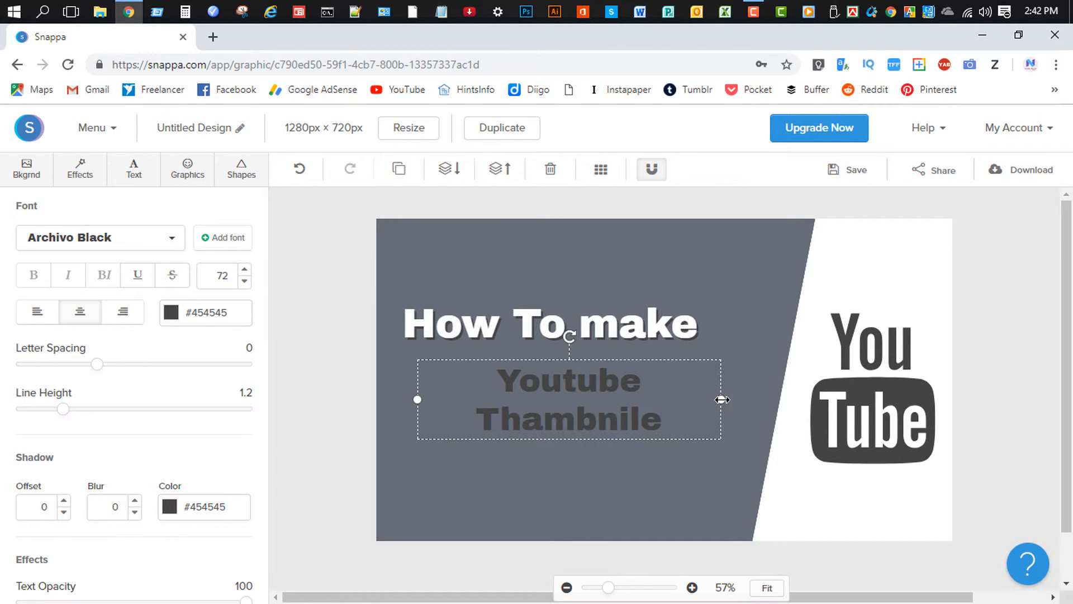
Enlarge 'Youtube Thambnile' to size 78 on one line, directly beneath How To make.
{"action": "left_click_drag", "start_coordinate": [721, 399], "coordinate": [765, 397]}
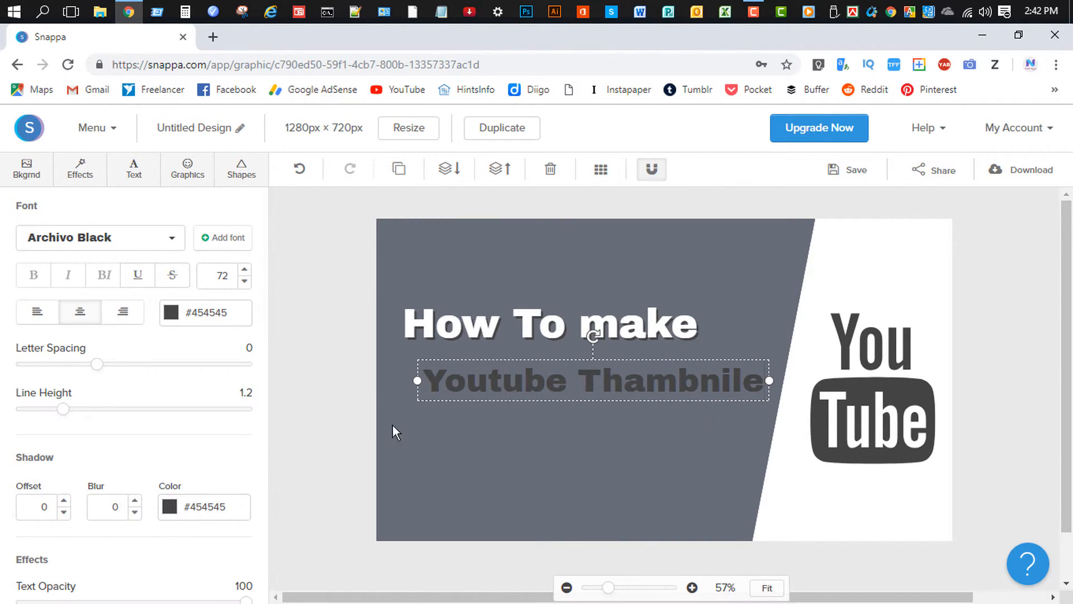
{"action": "left_click", "coordinate": [464, 450]}
{"action": "left_click_drag", "start_coordinate": [555, 378], "coordinate": [539, 378]}
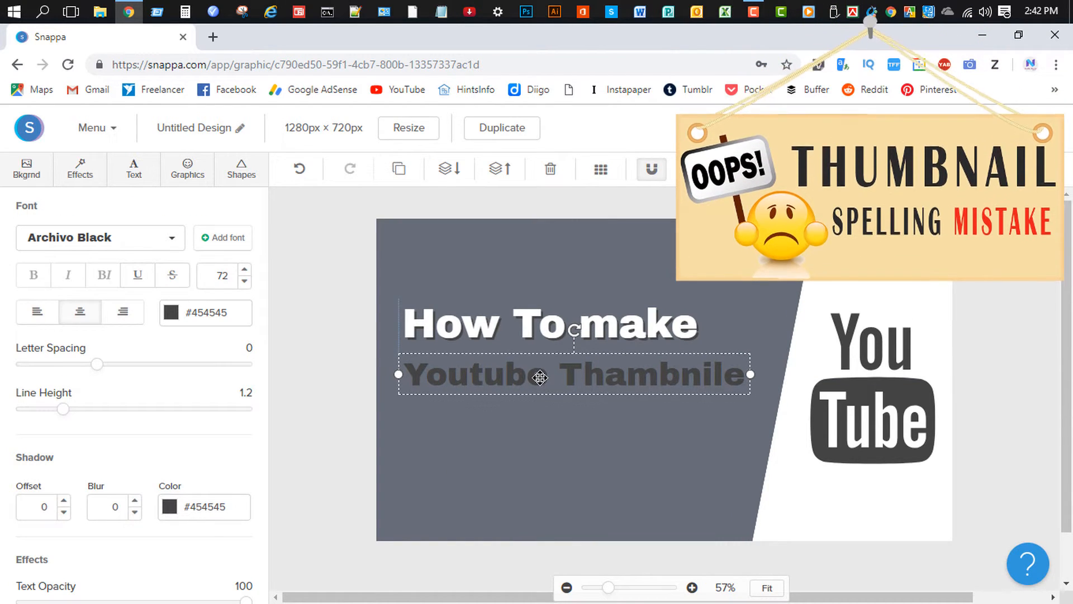
{"action": "left_click", "coordinate": [245, 270]}
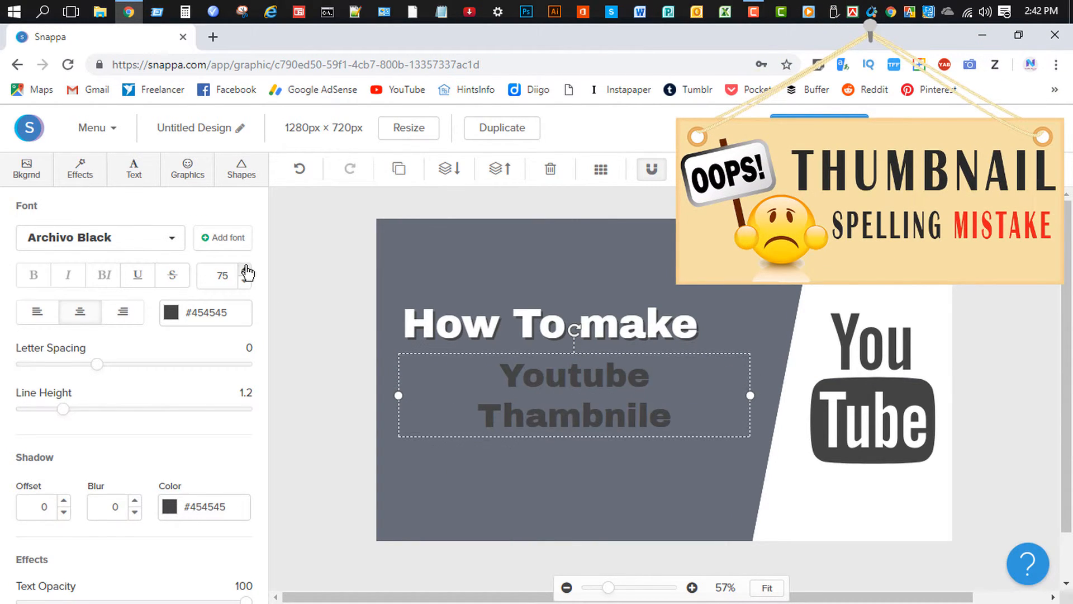
{"action": "left_click_drag", "start_coordinate": [401, 402], "coordinate": [366, 395]}
{"action": "left_click", "coordinate": [501, 453]}
{"action": "left_click", "coordinate": [510, 425]}
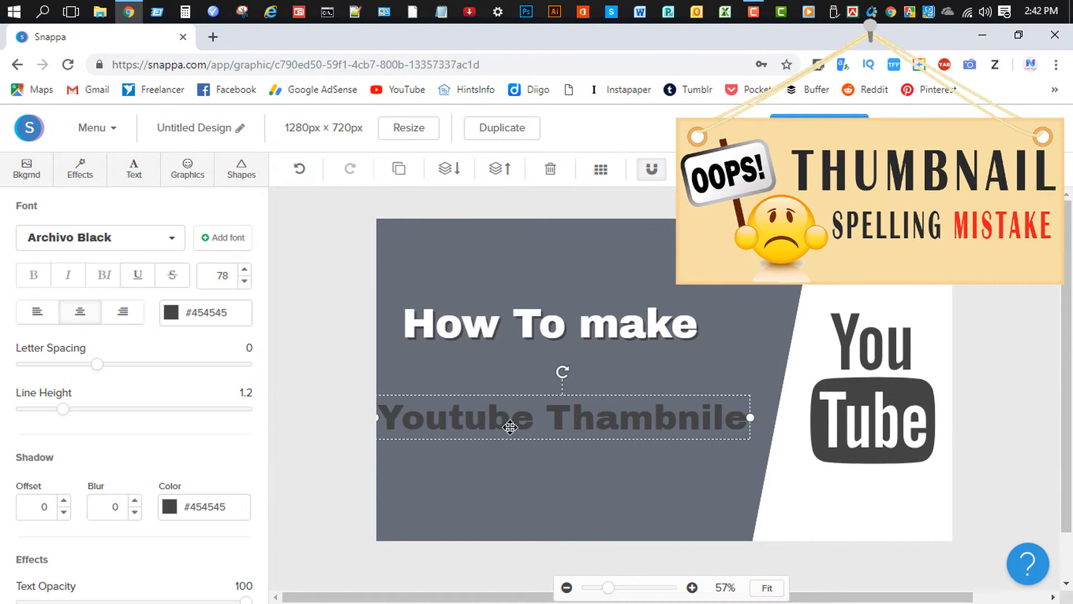
{"action": "left_click_drag", "start_coordinate": [511, 424], "coordinate": [530, 382]}
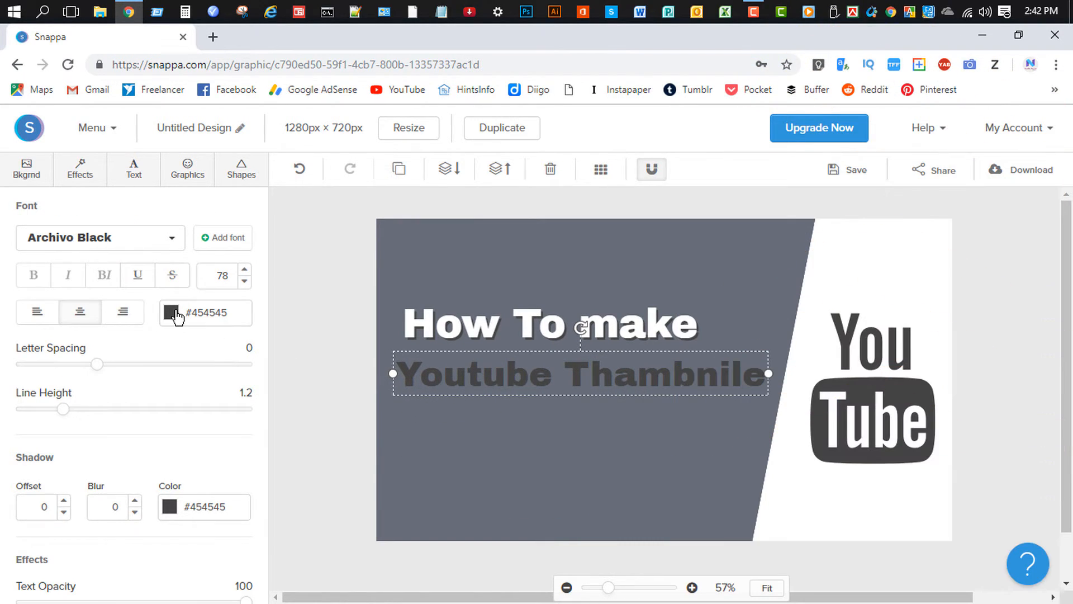
Make the 'Youtube Thambnile' text red (#d8334a).
{"action": "left_click", "coordinate": [174, 312]}
{"action": "left_click", "coordinate": [211, 419]}
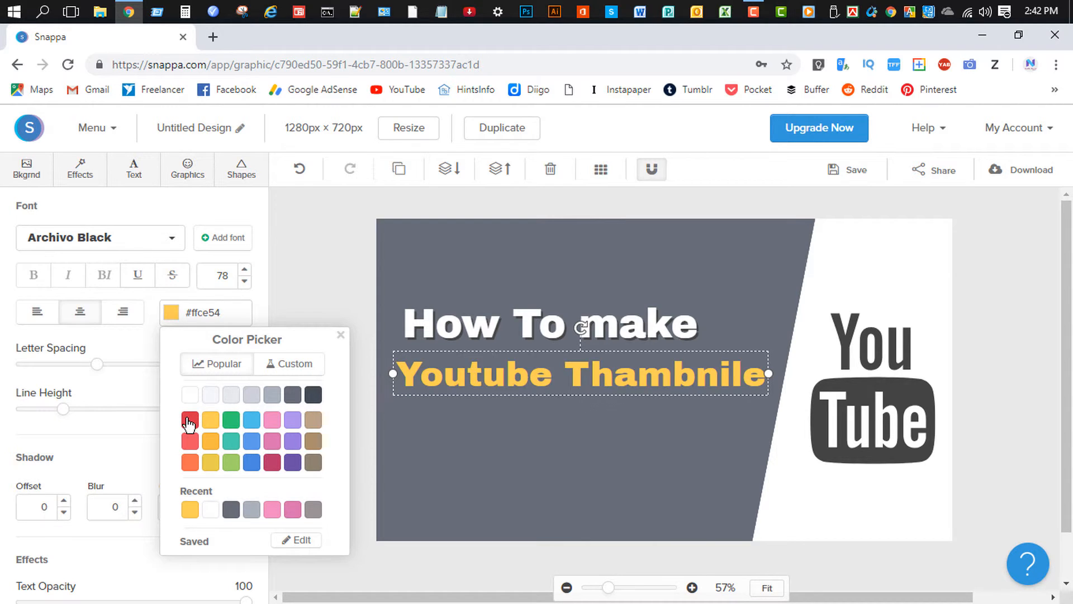
{"action": "left_click", "coordinate": [189, 420]}
{"action": "left_click", "coordinate": [133, 458]}
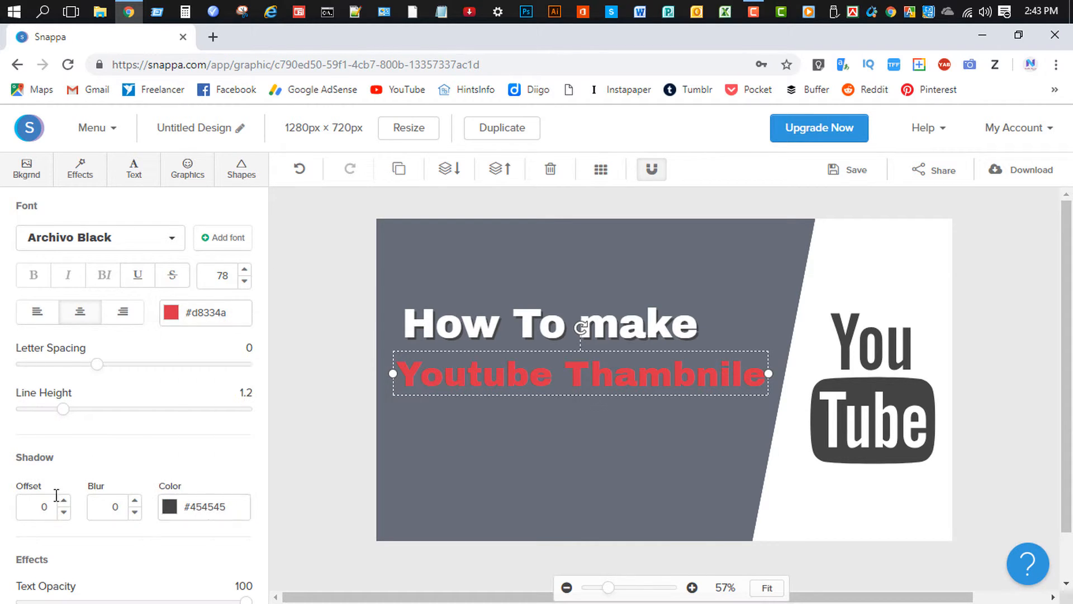
Add a light grey #ccd1d9 shadow at offset 4, then nudge the text slightly up.
{"action": "left_click", "coordinate": [64, 500]}
{"action": "left_click", "coordinate": [64, 500]}
{"action": "left_click", "coordinate": [64, 501]}
{"action": "left_click", "coordinate": [64, 500]}
{"action": "left_click", "coordinate": [64, 500]}
{"action": "left_click", "coordinate": [65, 500]}
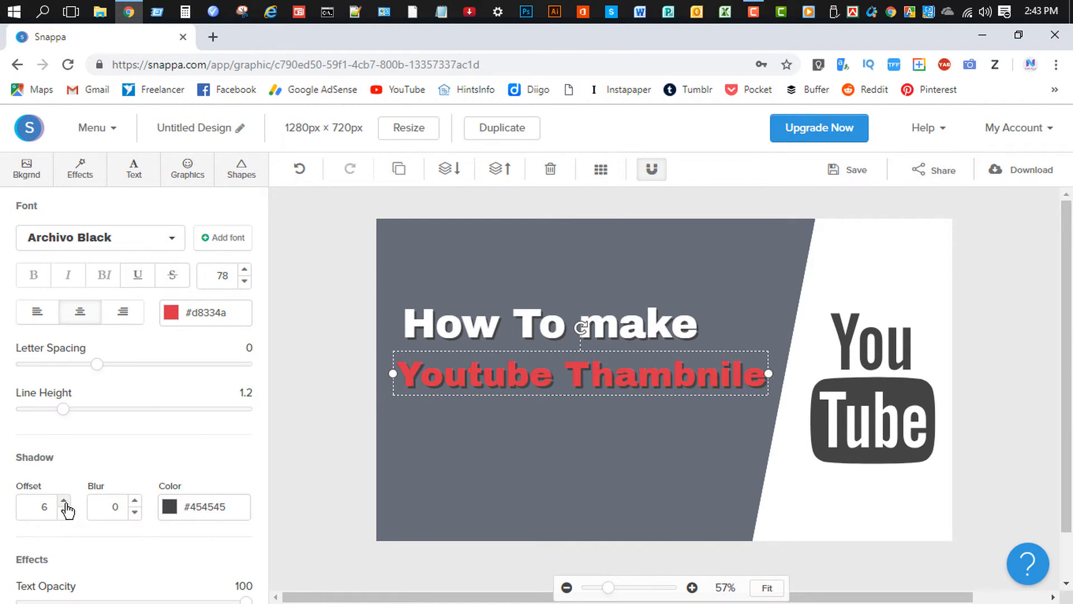
{"action": "left_click", "coordinate": [178, 511]}
{"action": "left_click", "coordinate": [253, 591]}
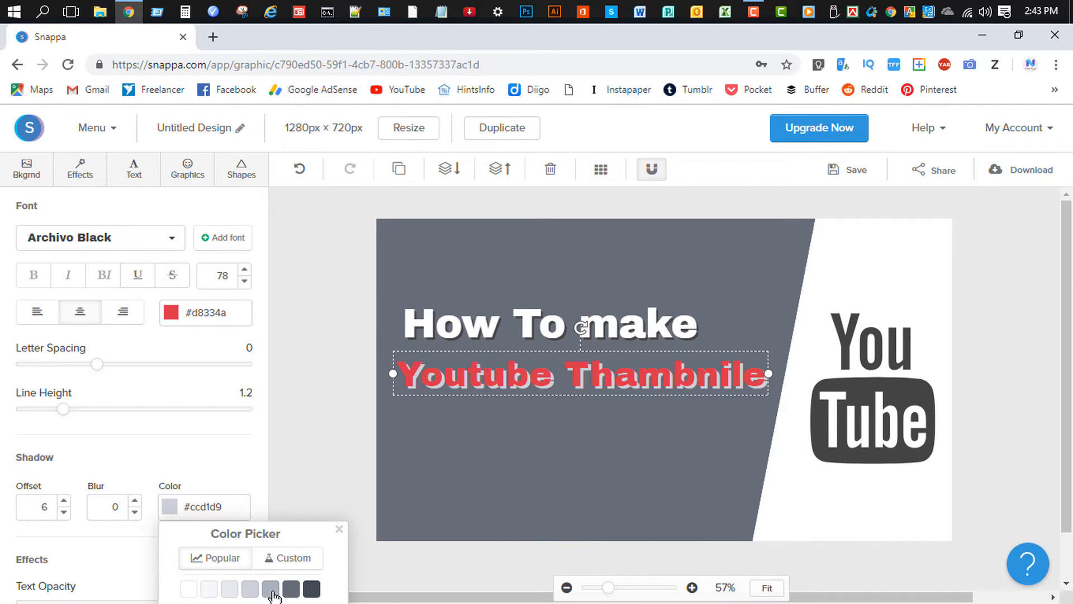
{"action": "left_click", "coordinate": [272, 591]}
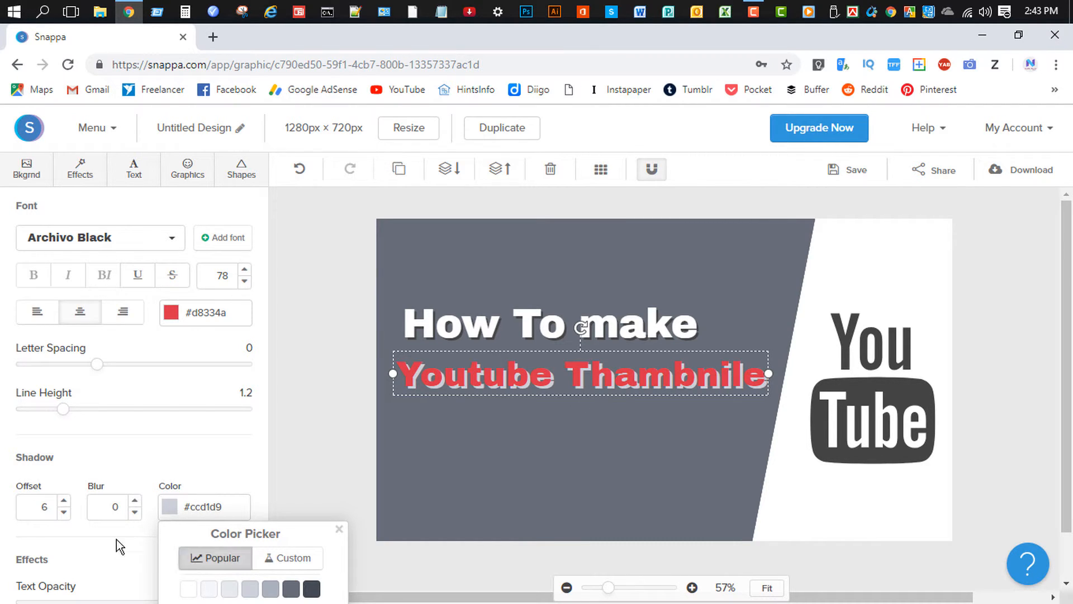
{"action": "left_click", "coordinate": [353, 398]}
{"action": "left_click_drag", "start_coordinate": [424, 382], "coordinate": [443, 370]}
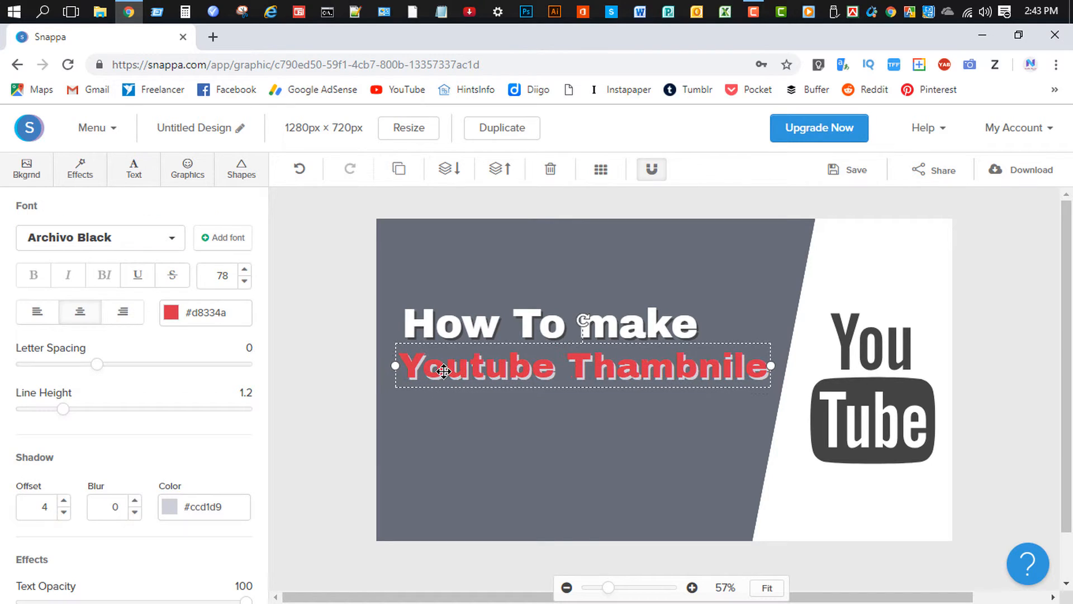
Place a dark #444444 line under 'Youtube Thambnile' and stretch it across the text's width.
{"action": "left_click", "coordinate": [241, 178]}
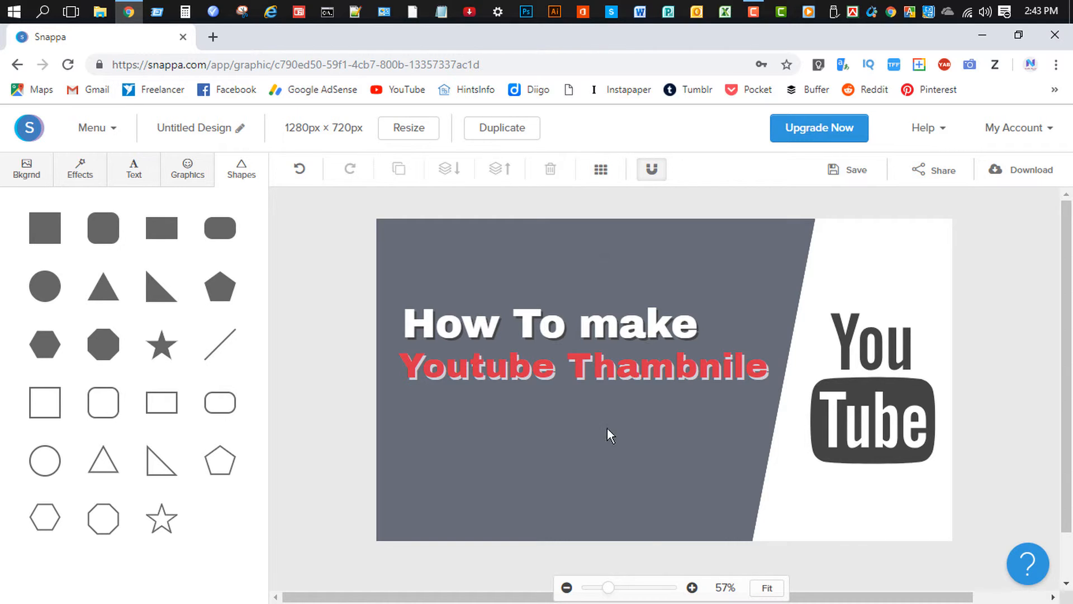
{"action": "left_click_drag", "start_coordinate": [640, 379], "coordinate": [463, 395]}
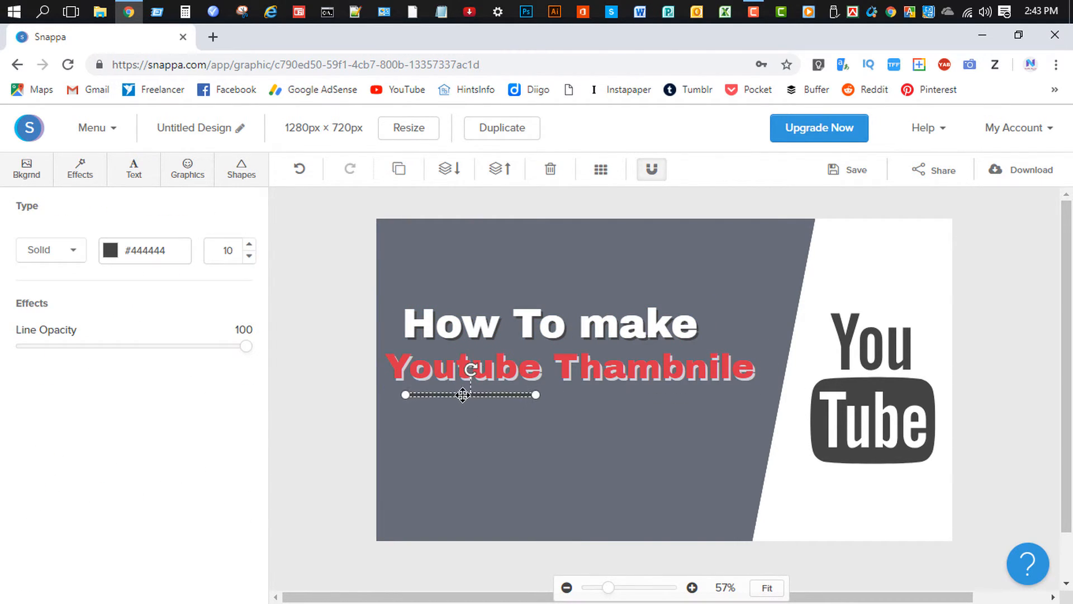
{"action": "left_click_drag", "start_coordinate": [538, 394], "coordinate": [754, 396]}
{"action": "left_click", "coordinate": [689, 400]}
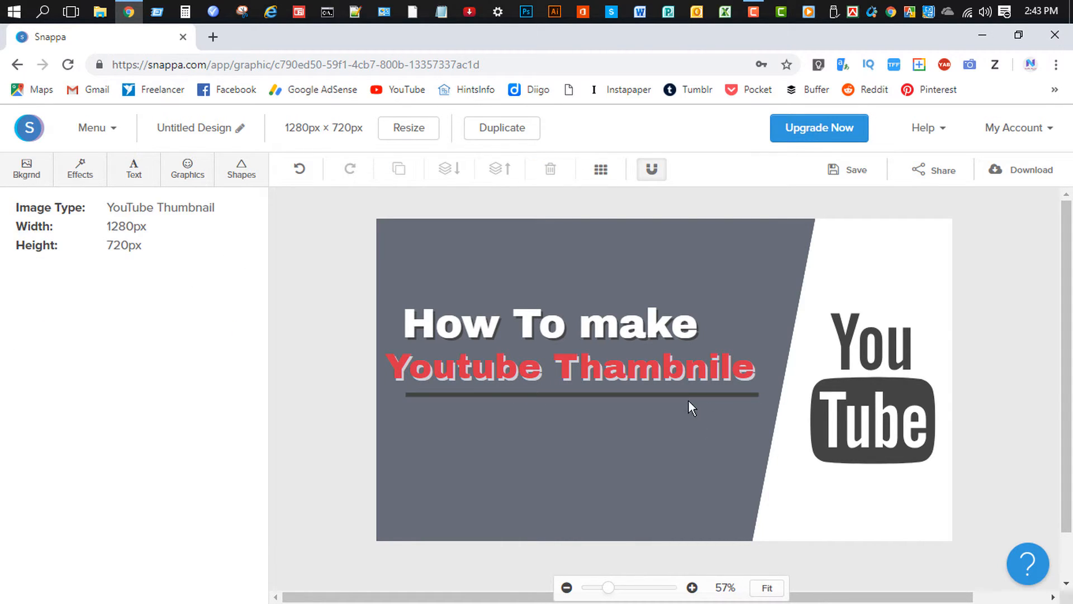
{"action": "left_click", "coordinate": [682, 395]}
{"action": "left_click_drag", "start_coordinate": [681, 395], "coordinate": [680, 394]}
{"action": "left_click", "coordinate": [321, 450]}
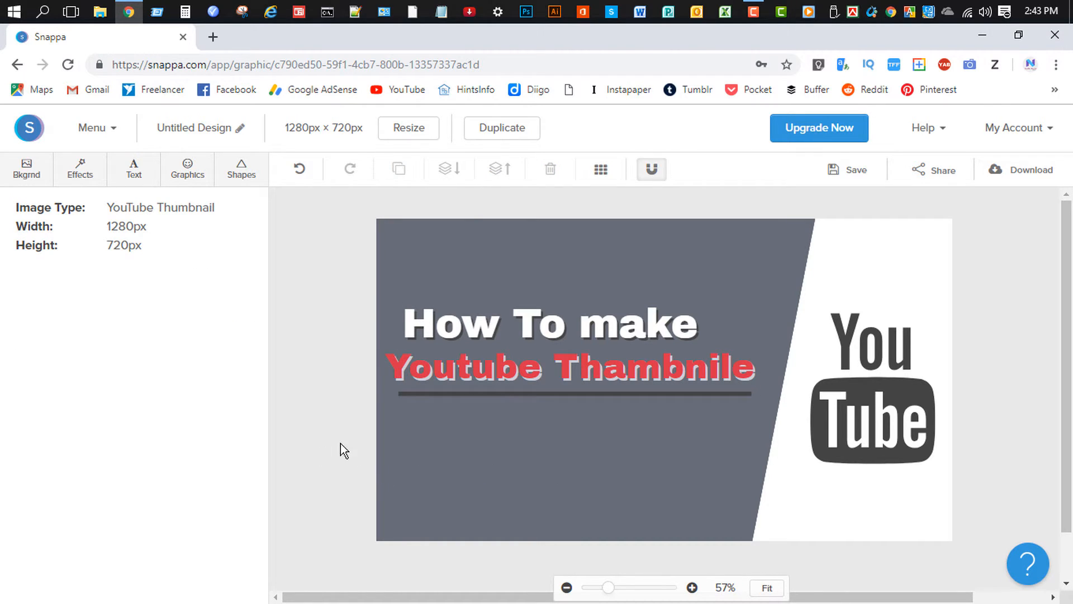
{"action": "left_click", "coordinate": [132, 184]}
Add a heading below the divider line reading 'Using Snappa'.
{"action": "left_click", "coordinate": [173, 244]}
{"action": "left_click_drag", "start_coordinate": [660, 294], "coordinate": [552, 435]}
{"action": "double_click", "coordinate": [552, 435]}
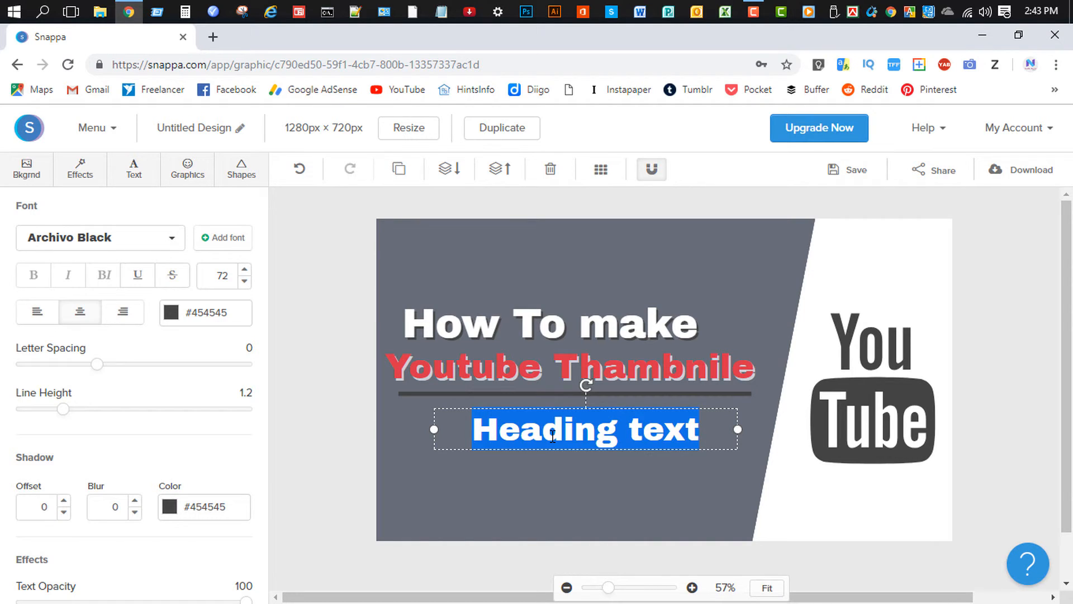
{"action": "key", "text": "BackSpace"}
{"action": "type", "text": "Use"}
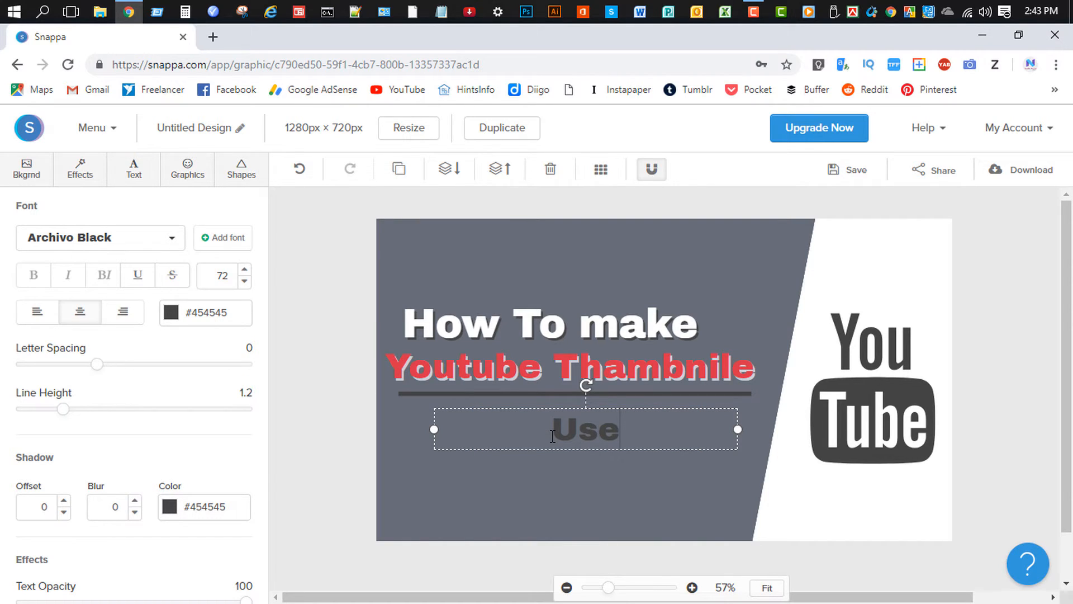
{"action": "key", "text": "BackSpace"}
{"action": "type", "text": "ing "}
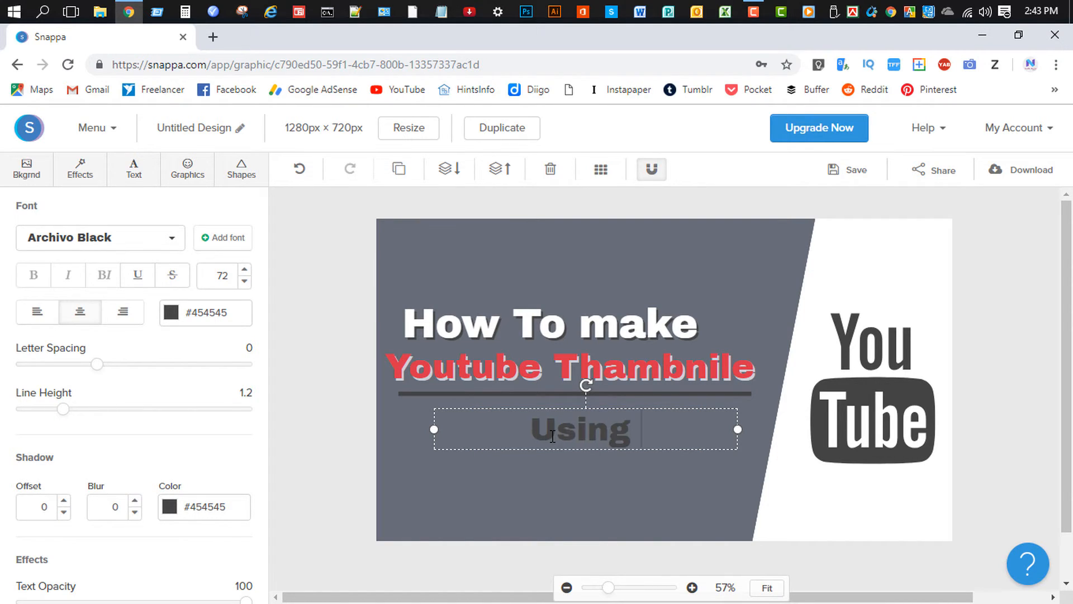
{"action": "type", "text": "Snappa"}
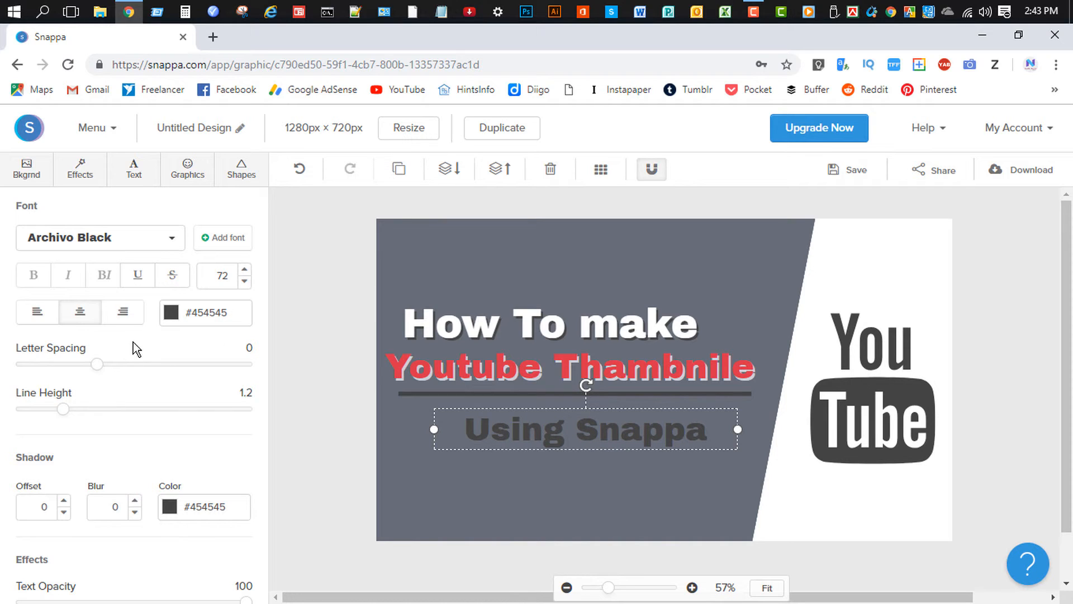
Make 'Using Snappa' white with a dark grey #434a54 shadow at offset 5.
{"action": "left_click", "coordinate": [171, 312]}
{"action": "left_click", "coordinate": [191, 398]}
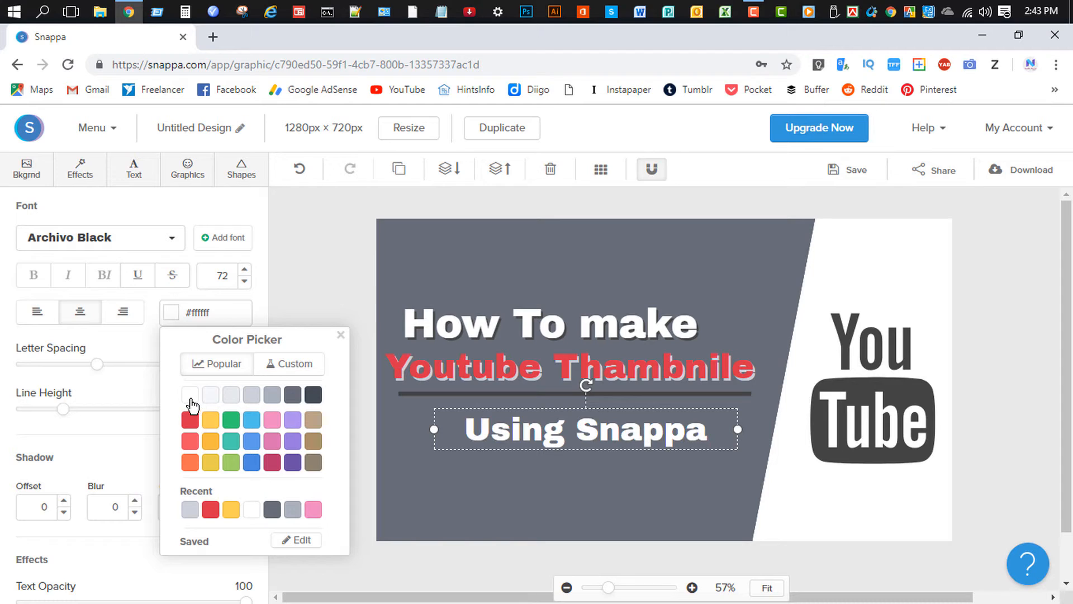
{"action": "left_click", "coordinate": [65, 501]}
{"action": "left_click", "coordinate": [64, 501]}
{"action": "left_click", "coordinate": [64, 501]}
{"action": "left_click", "coordinate": [64, 501]}
{"action": "left_click", "coordinate": [64, 501]}
{"action": "left_click", "coordinate": [65, 502]}
{"action": "left_click", "coordinate": [64, 501]}
{"action": "left_click", "coordinate": [118, 473]}
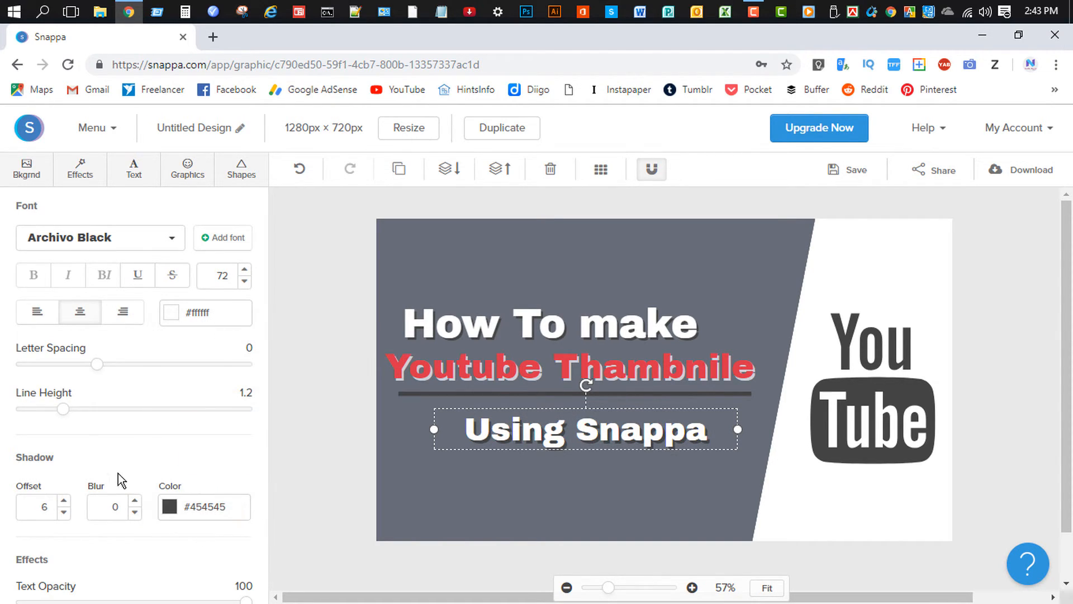
{"action": "left_click", "coordinate": [163, 503]}
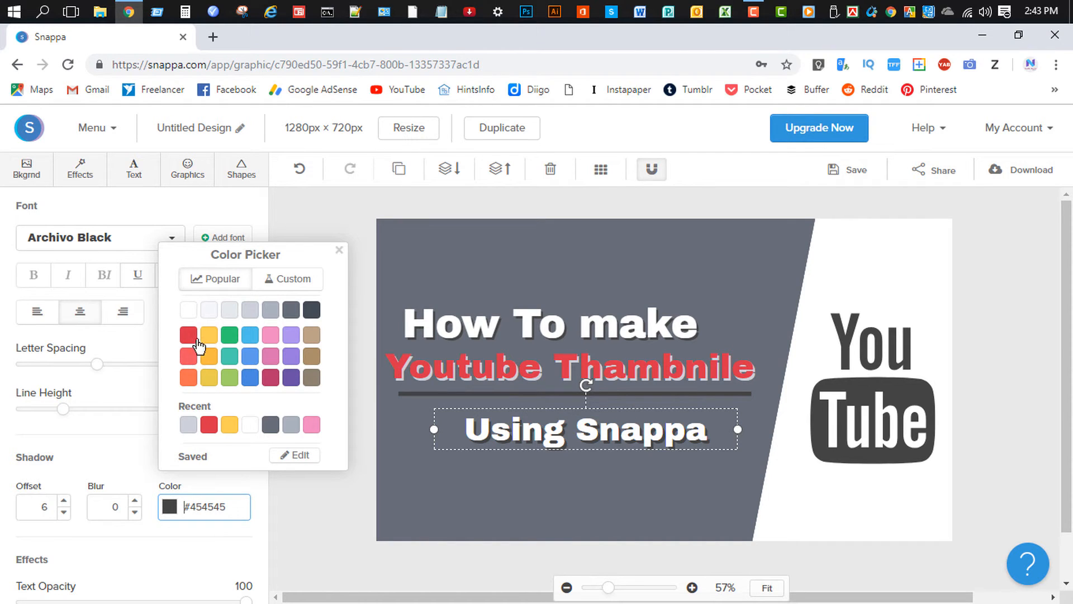
{"action": "left_click", "coordinate": [271, 309]}
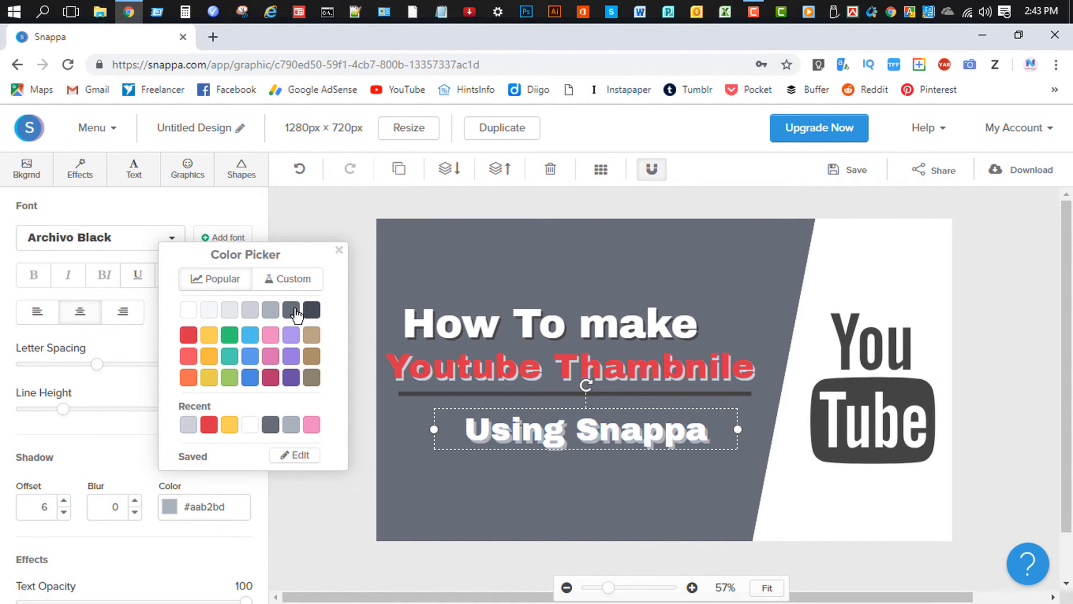
{"action": "left_click", "coordinate": [292, 310]}
{"action": "left_click", "coordinate": [312, 311]}
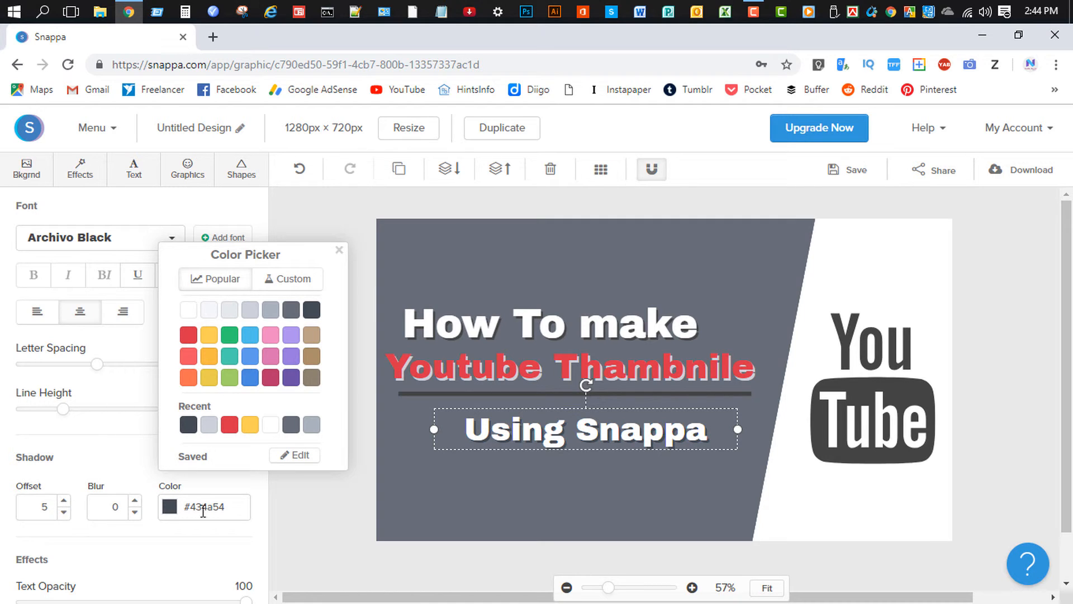
{"action": "left_click", "coordinate": [334, 524]}
Enlarge 'How To make' to size 101 on a single line and reposition it.
{"action": "left_click_drag", "start_coordinate": [548, 441], "coordinate": [517, 419]}
{"action": "left_click", "coordinate": [492, 324]}
{"action": "left_click", "coordinate": [244, 270]}
{"action": "left_click", "coordinate": [244, 270]}
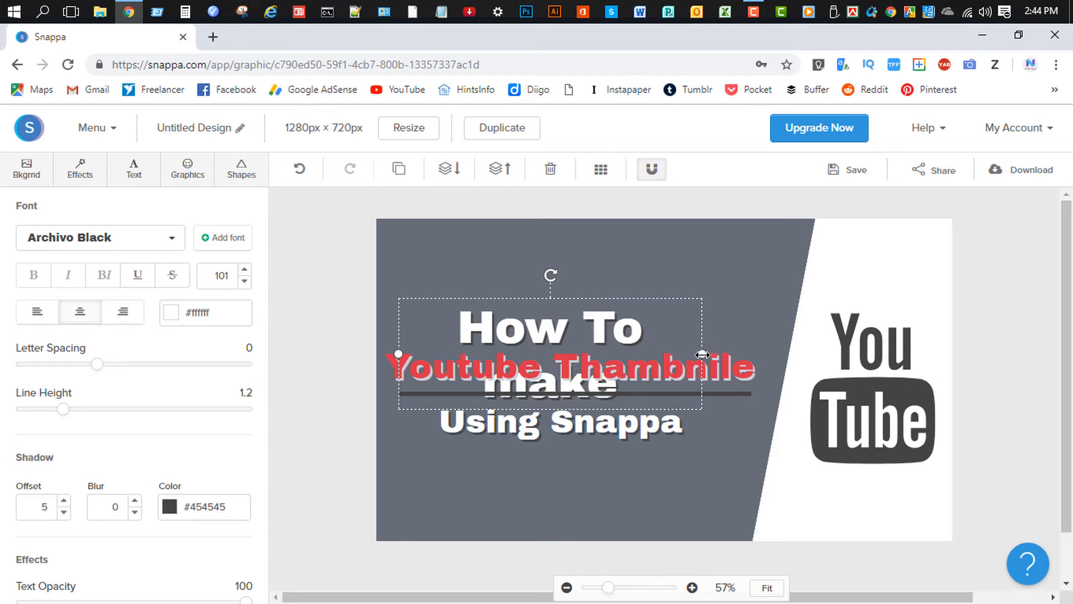
{"action": "left_click_drag", "start_coordinate": [702, 353], "coordinate": [762, 349]}
{"action": "left_click_drag", "start_coordinate": [525, 323], "coordinate": [515, 318]}
{"action": "mouse_move", "coordinate": [533, 427]}
{"action": "left_mouse_down"}
{"action": "mouse_move", "coordinate": [517, 429]}
{"action": "mouse_move", "coordinate": [532, 437]}
{"action": "left_mouse_up"}
Enlarge 'Using Snappa' to 88 and realign the red title and divider line beneath the title.
{"action": "left_click", "coordinate": [245, 270]}
{"action": "left_click_drag", "start_coordinate": [502, 369], "coordinate": [515, 368]}
{"action": "left_click_drag", "start_coordinate": [517, 426], "coordinate": [522, 433]}
{"action": "left_click_drag", "start_coordinate": [522, 387], "coordinate": [527, 389]}
{"action": "left_click", "coordinate": [525, 435]}
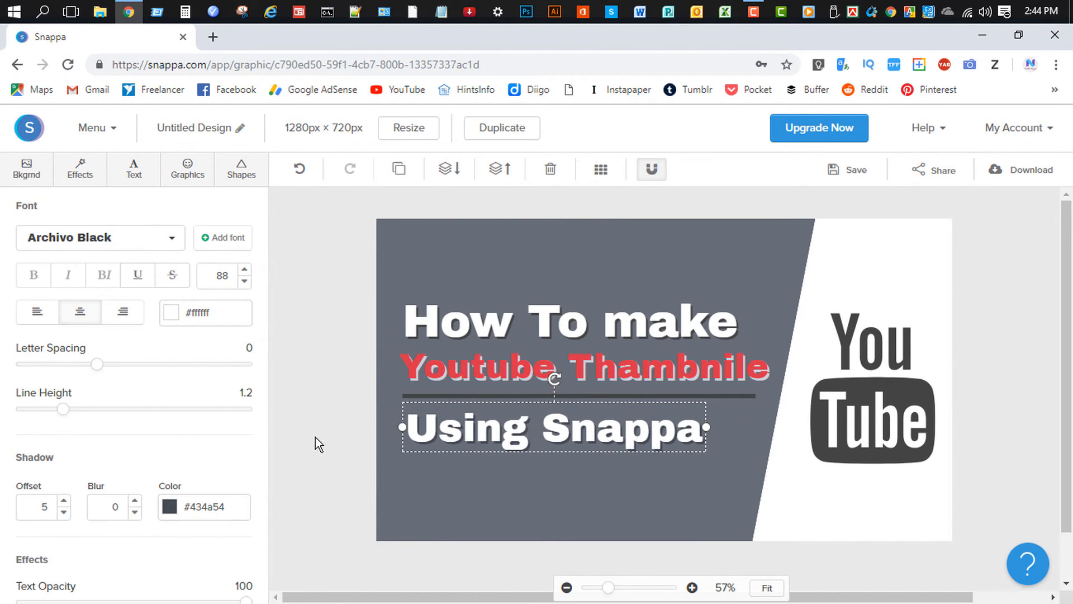
{"action": "left_click", "coordinate": [324, 441]}
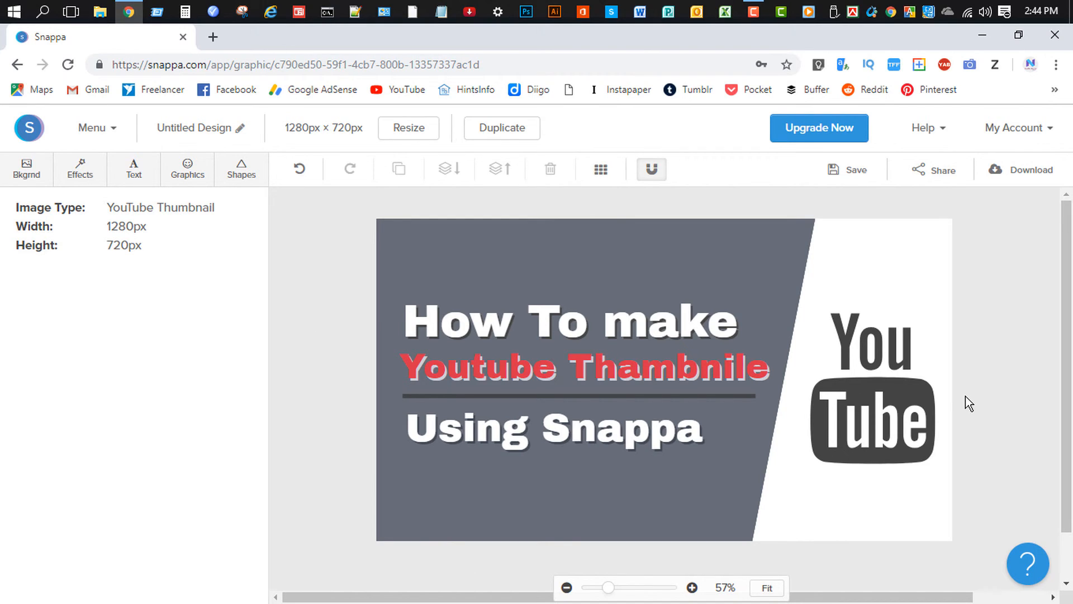
Shift the YouTube logo slightly to the left.
{"action": "left_click", "coordinate": [880, 413]}
{"action": "left_click_drag", "start_coordinate": [886, 412], "coordinate": [877, 417]}
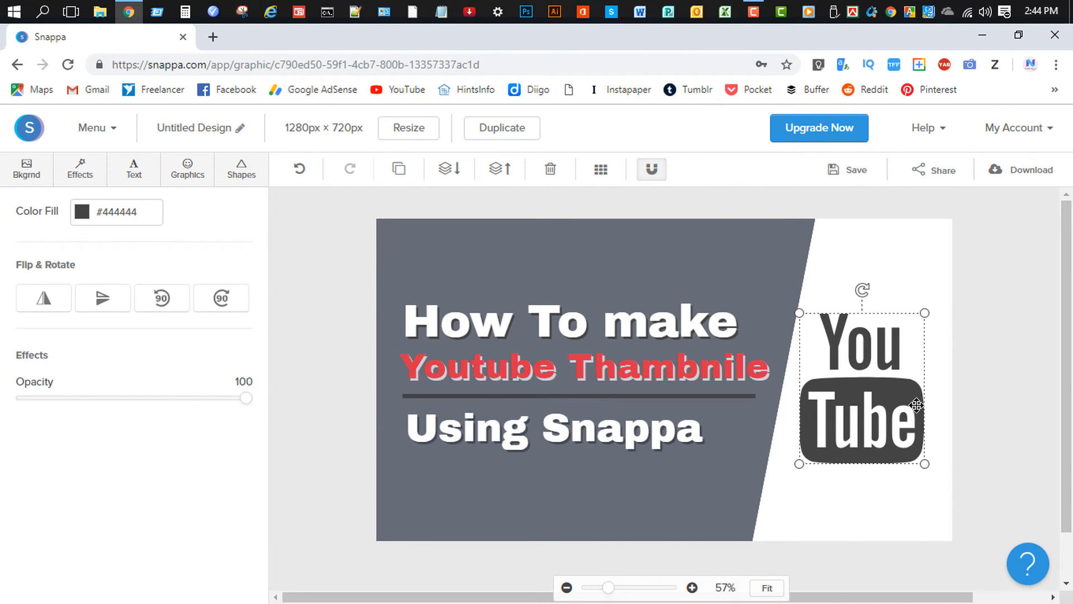
{"action": "left_click", "coordinate": [1008, 382]}
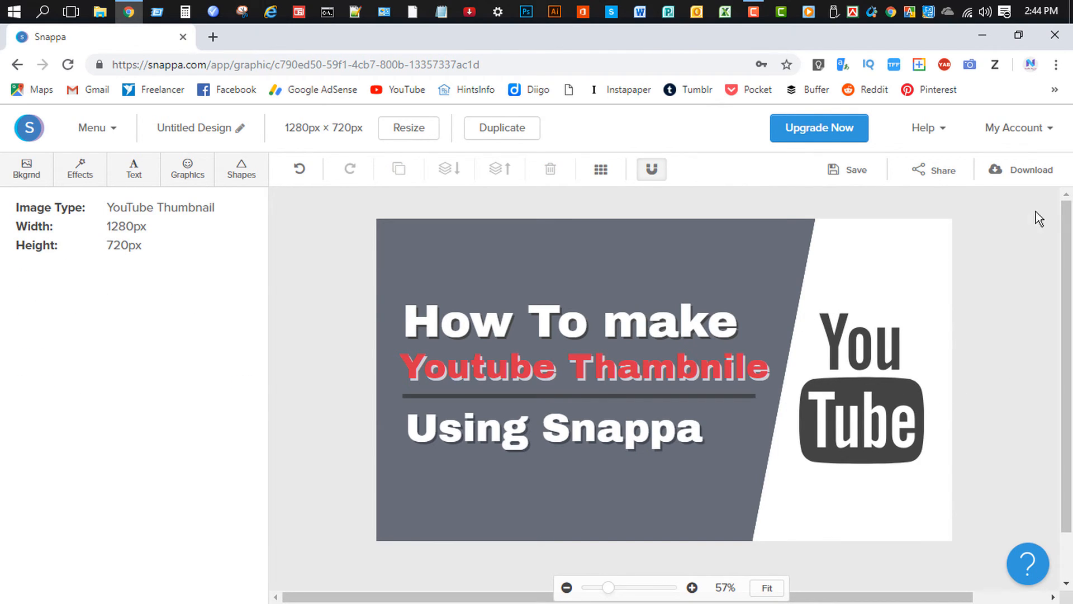
Download the design as a web-optimized JPG and open 'Untitled Design (1).jpg'.
{"action": "left_click", "coordinate": [1026, 177]}
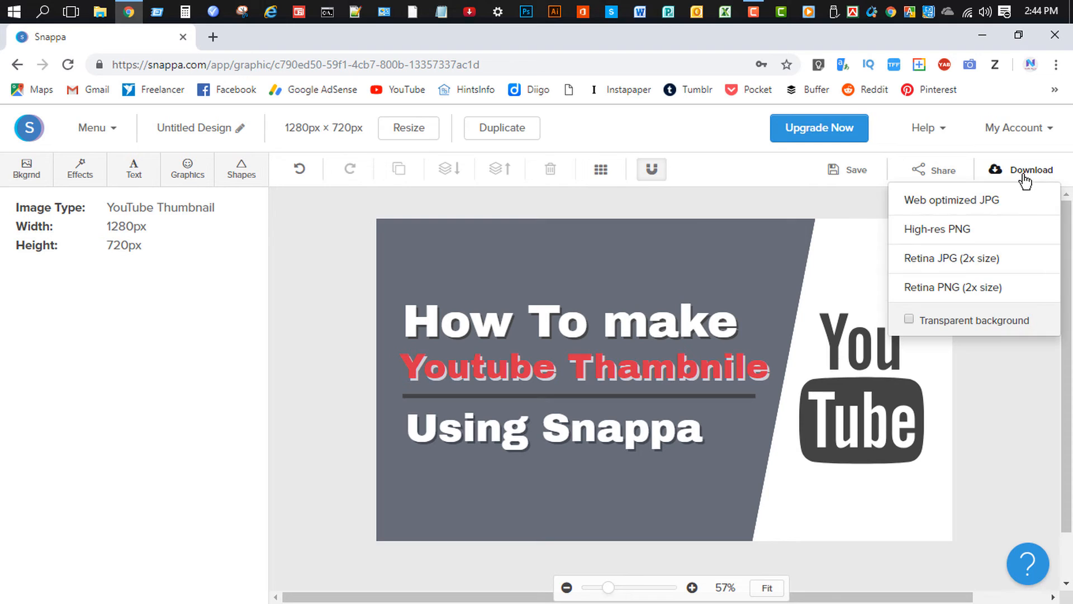
{"action": "left_click", "coordinate": [983, 211]}
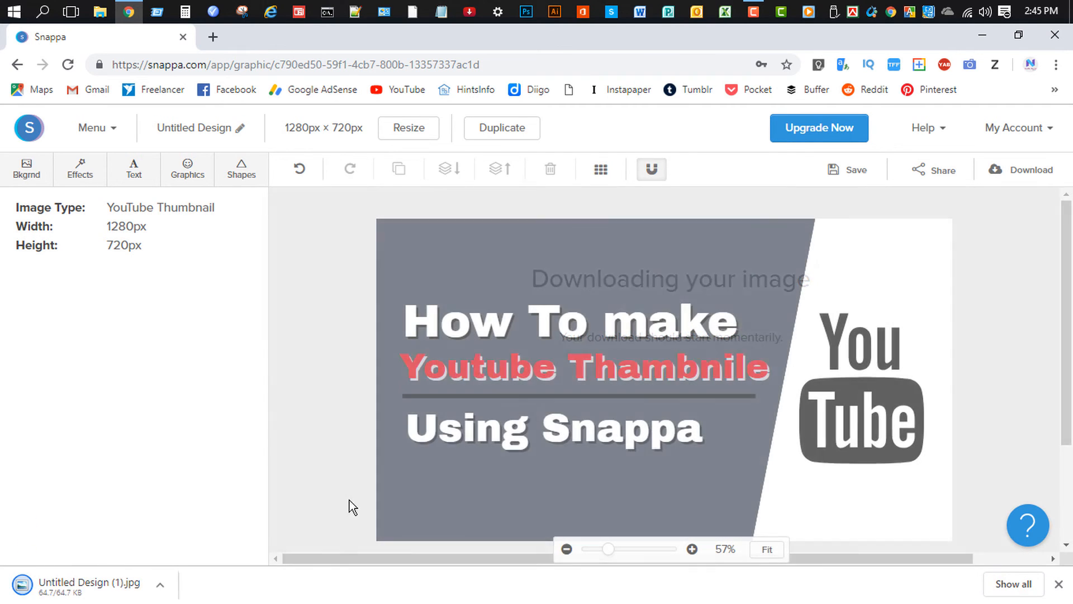
{"action": "left_click", "coordinate": [84, 591]}
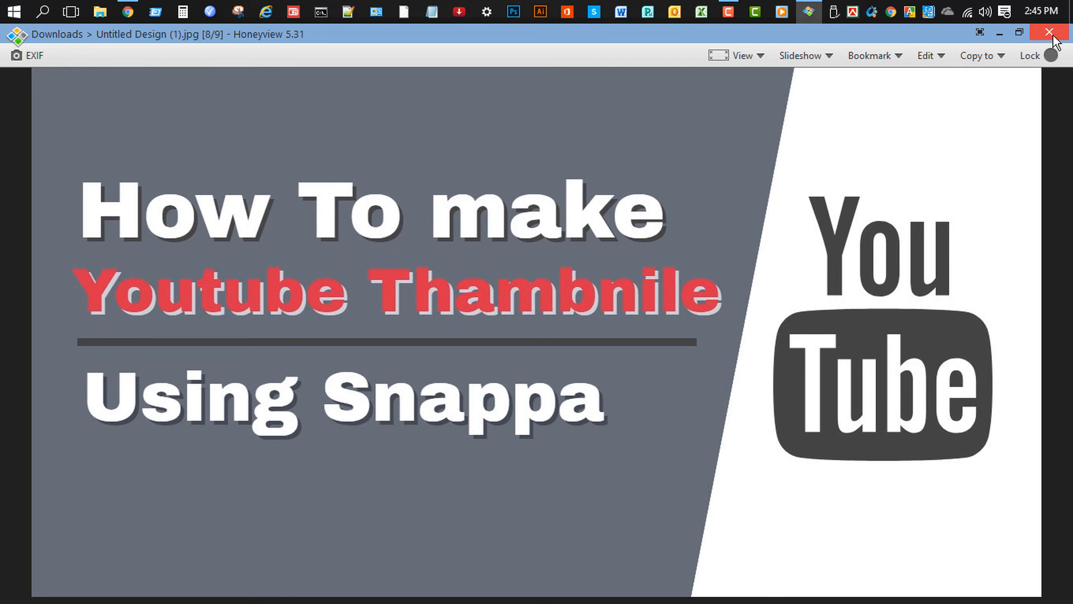
Close the Honeyview preview and minimize Chrome to reveal the desktop.
{"action": "left_click", "coordinate": [1054, 35]}
{"action": "left_click", "coordinate": [983, 35]}
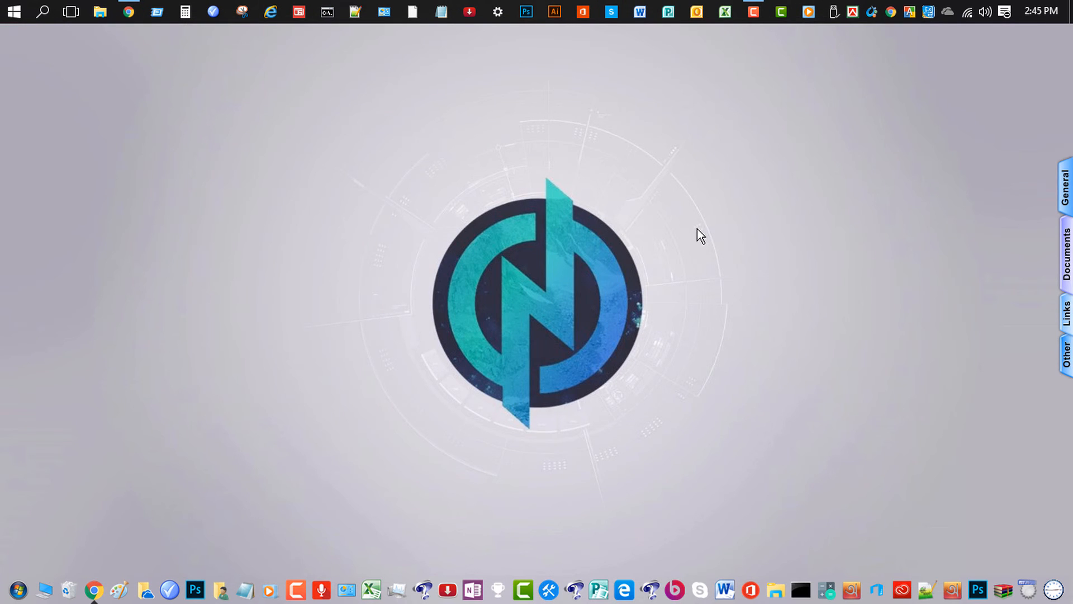